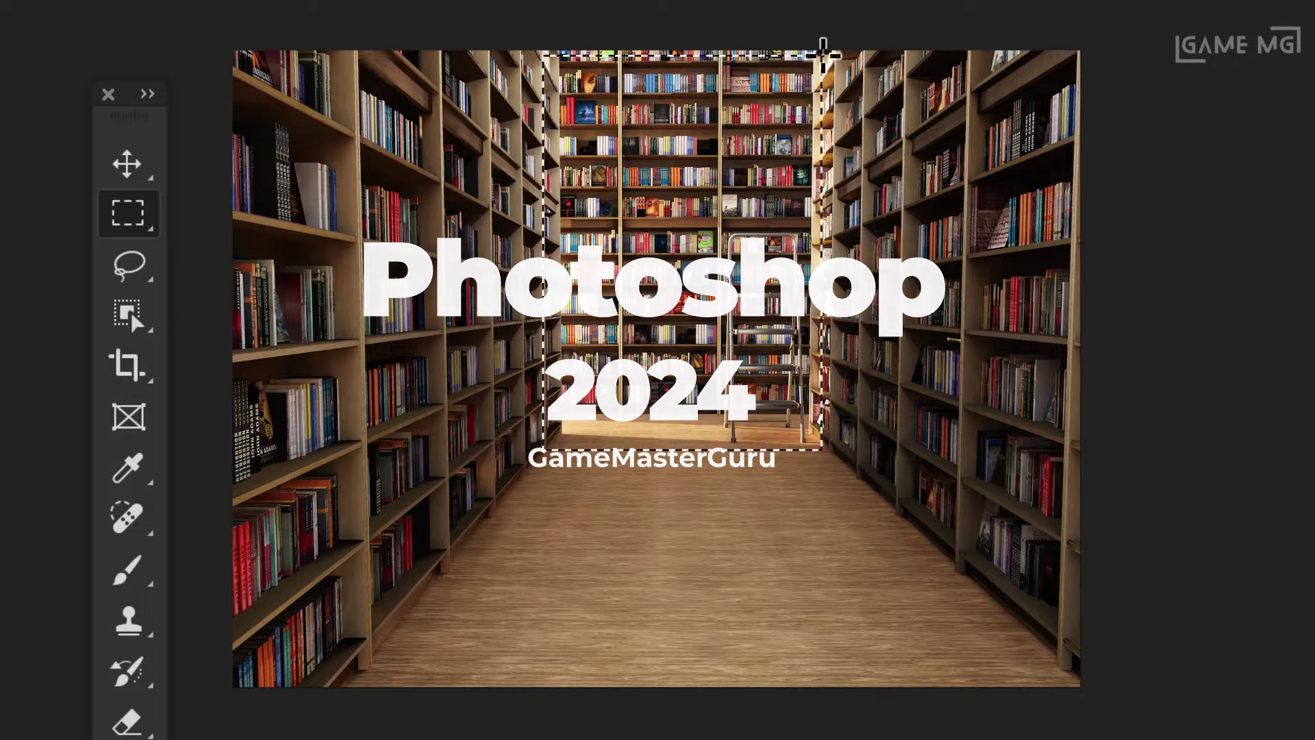
Step: Fill the selected back wall with Generative Fill prompted 'jungle', then deselect
{"action": "left_click", "coordinate": [479, 482]}
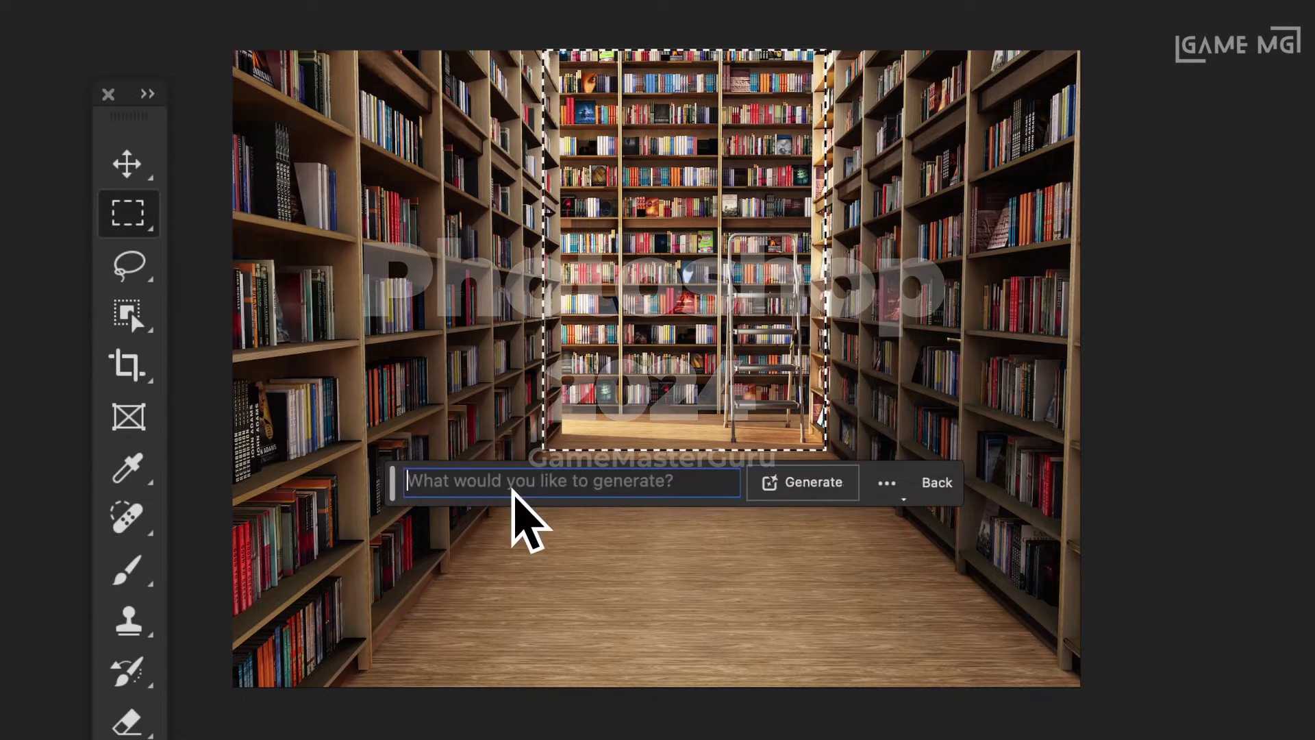
{"action": "type", "text": "jungle"}
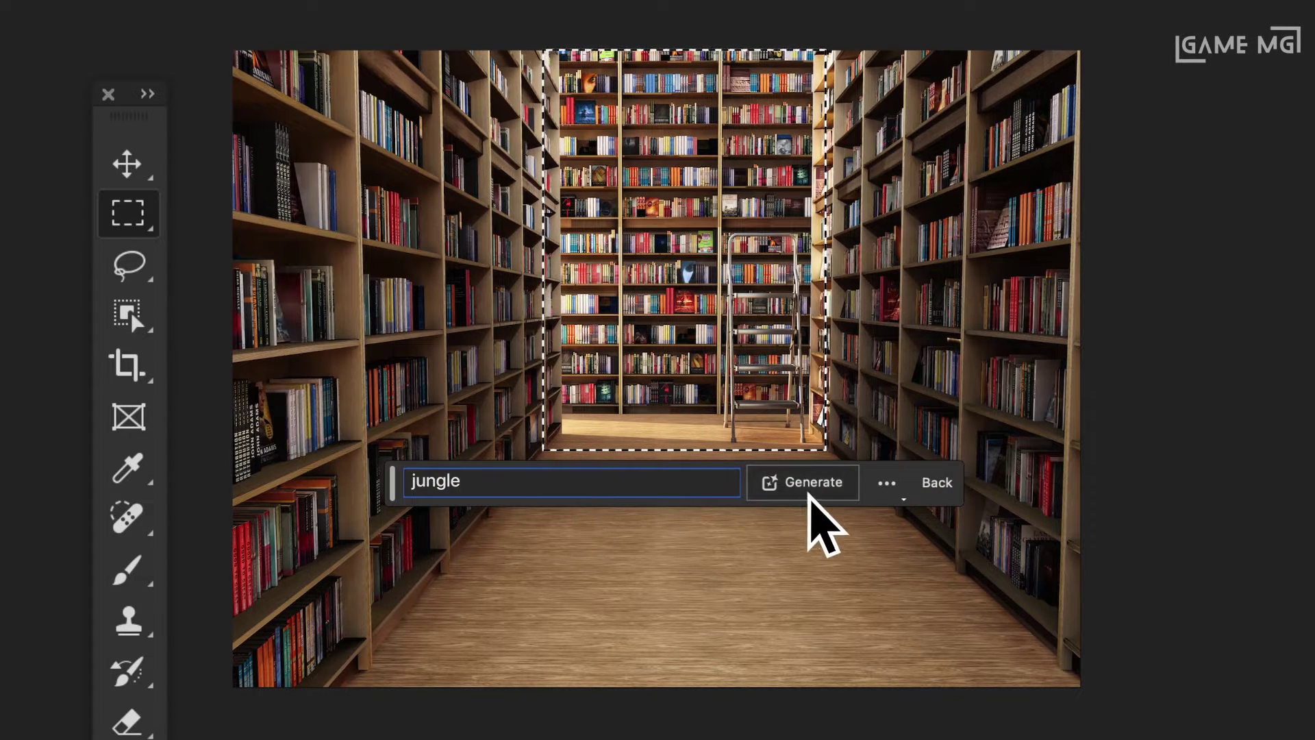
{"action": "left_click", "coordinate": [812, 488]}
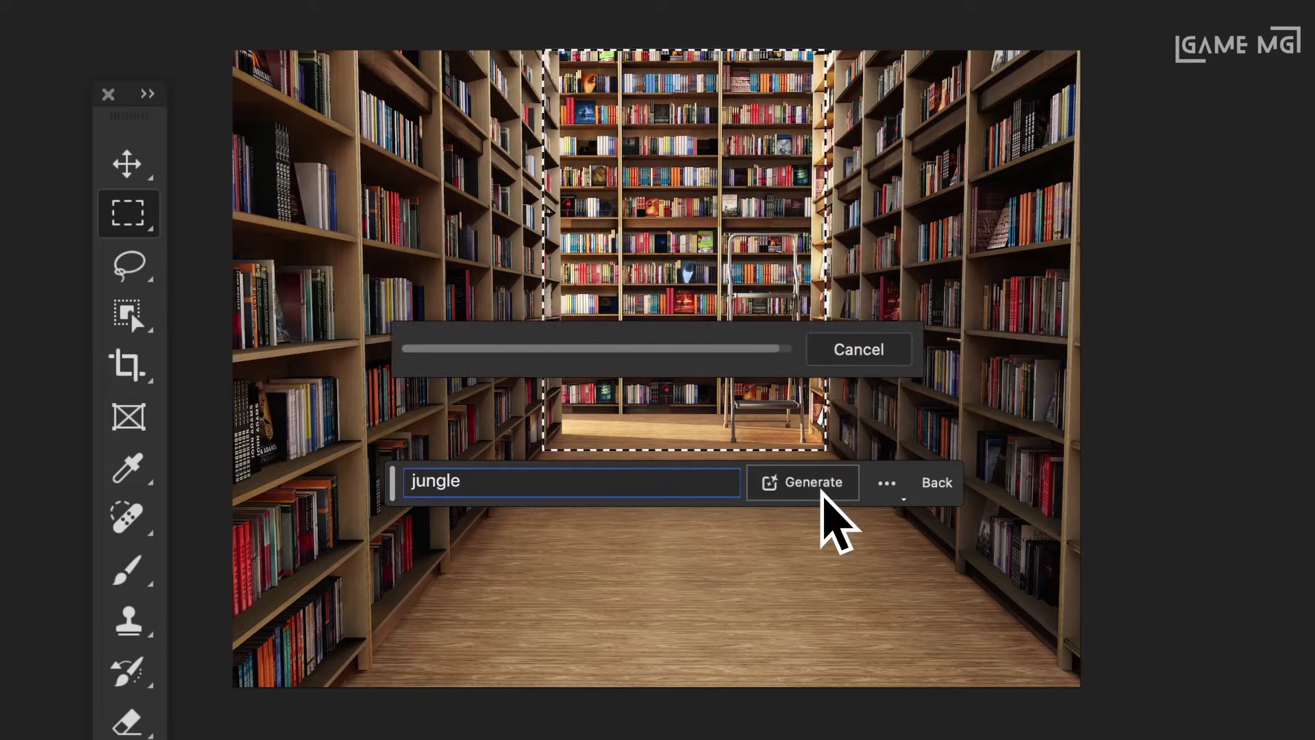
{"action": "key", "text": "ctrl+d"}
{"action": "left_click", "coordinate": [137, 270]}
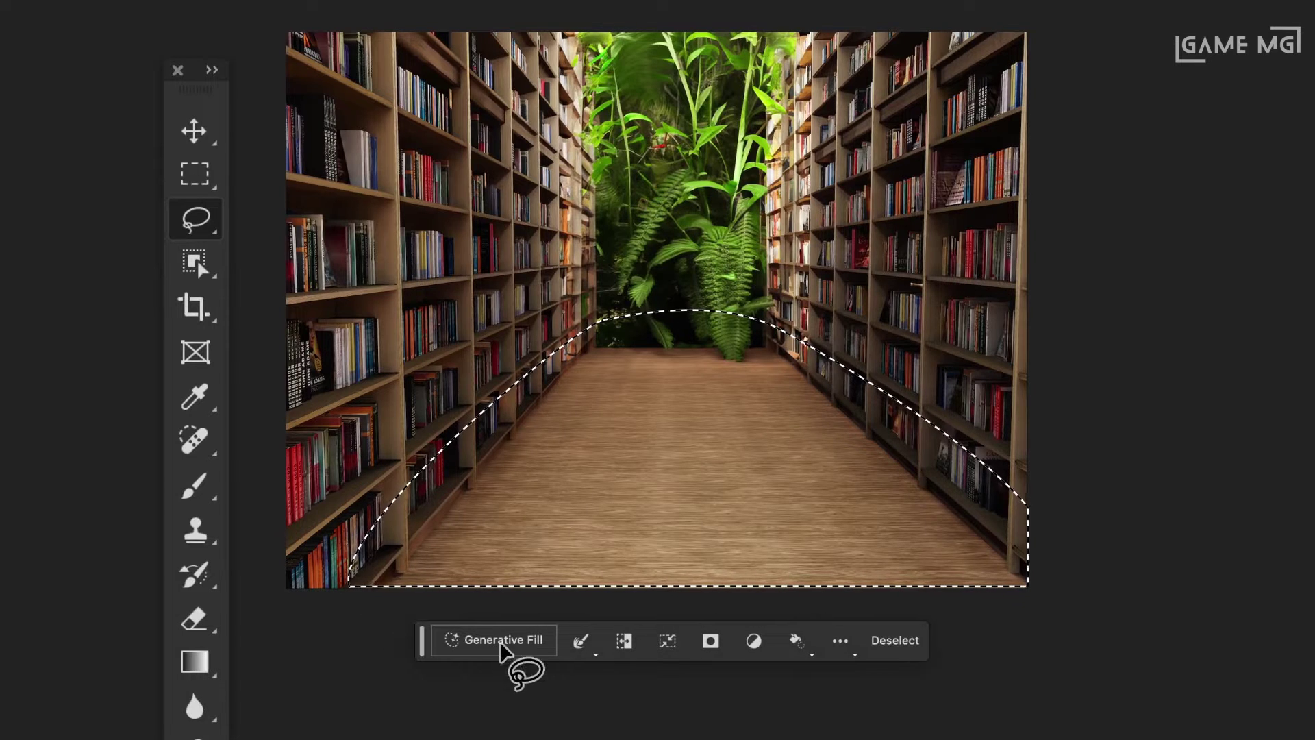
Step: Generate 'lush moss' on the floor, pick the third variation, and lasso an area on it
{"action": "left_click", "coordinate": [533, 647]}
{"action": "type", "text": "lush moss"}
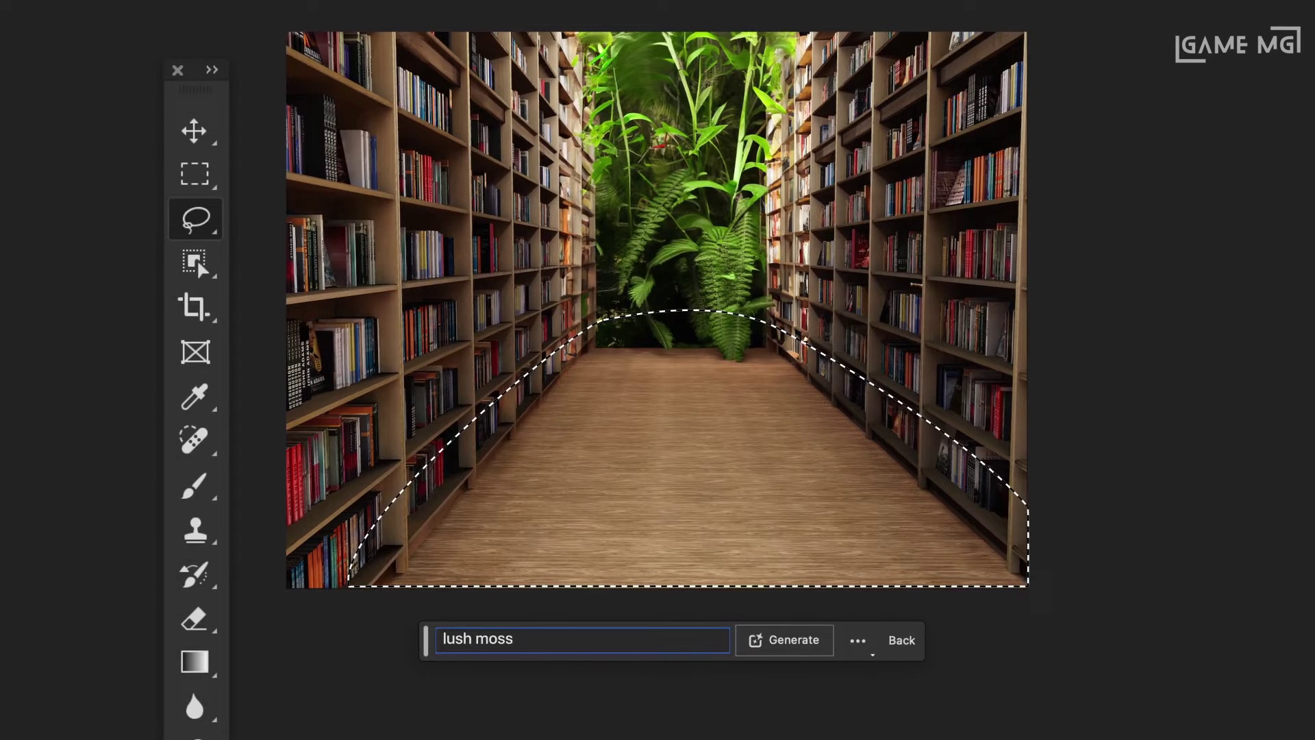
{"action": "key", "text": "Return"}
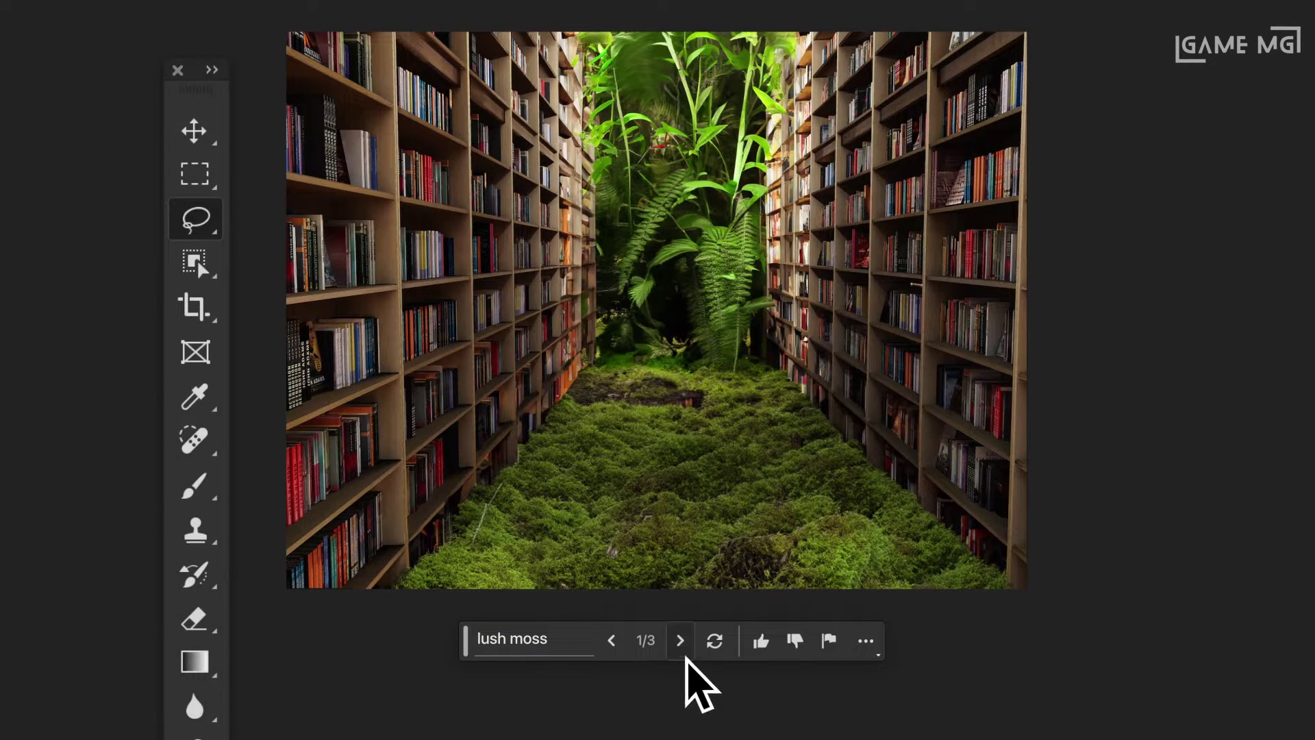
{"action": "left_click", "coordinate": [684, 647]}
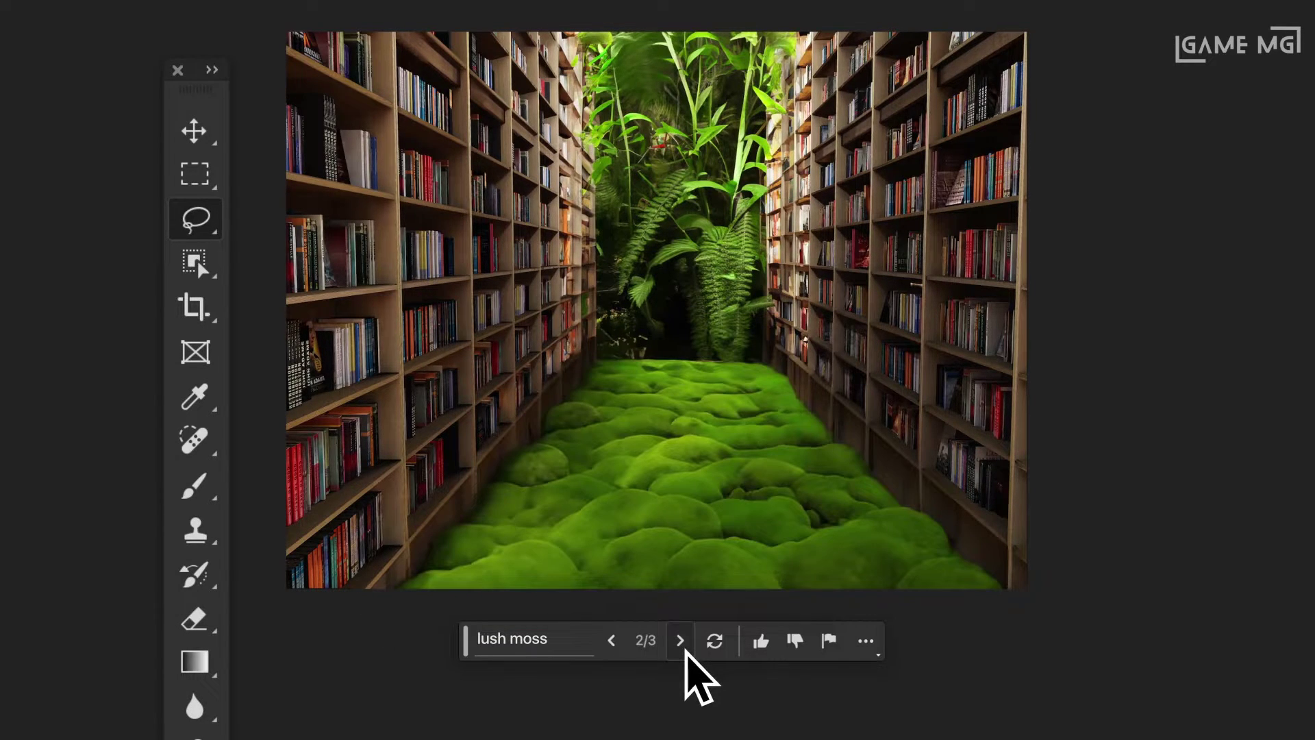
{"action": "left_click", "coordinate": [681, 642]}
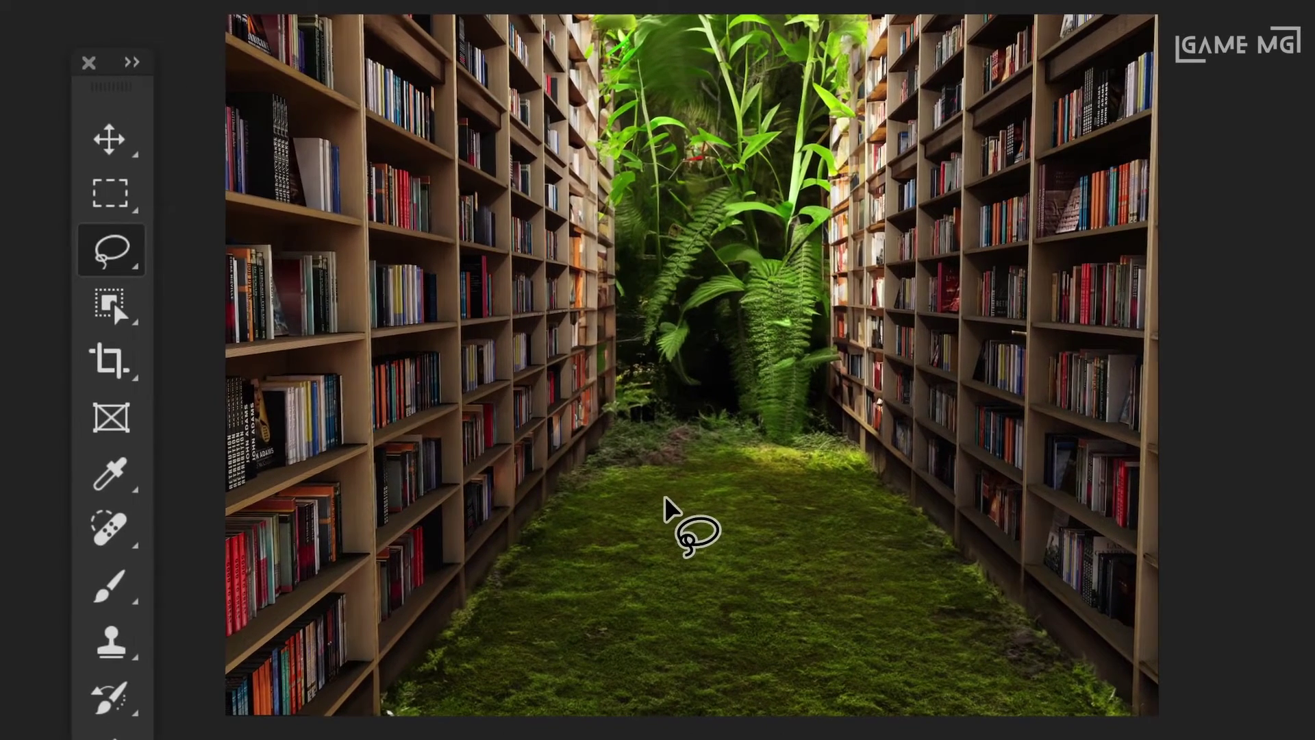
{"action": "left_click_drag", "start_coordinate": [635, 410], "coordinate": [700, 416]}
{"action": "left_click_drag", "start_coordinate": [629, 507], "coordinate": [665, 499]}
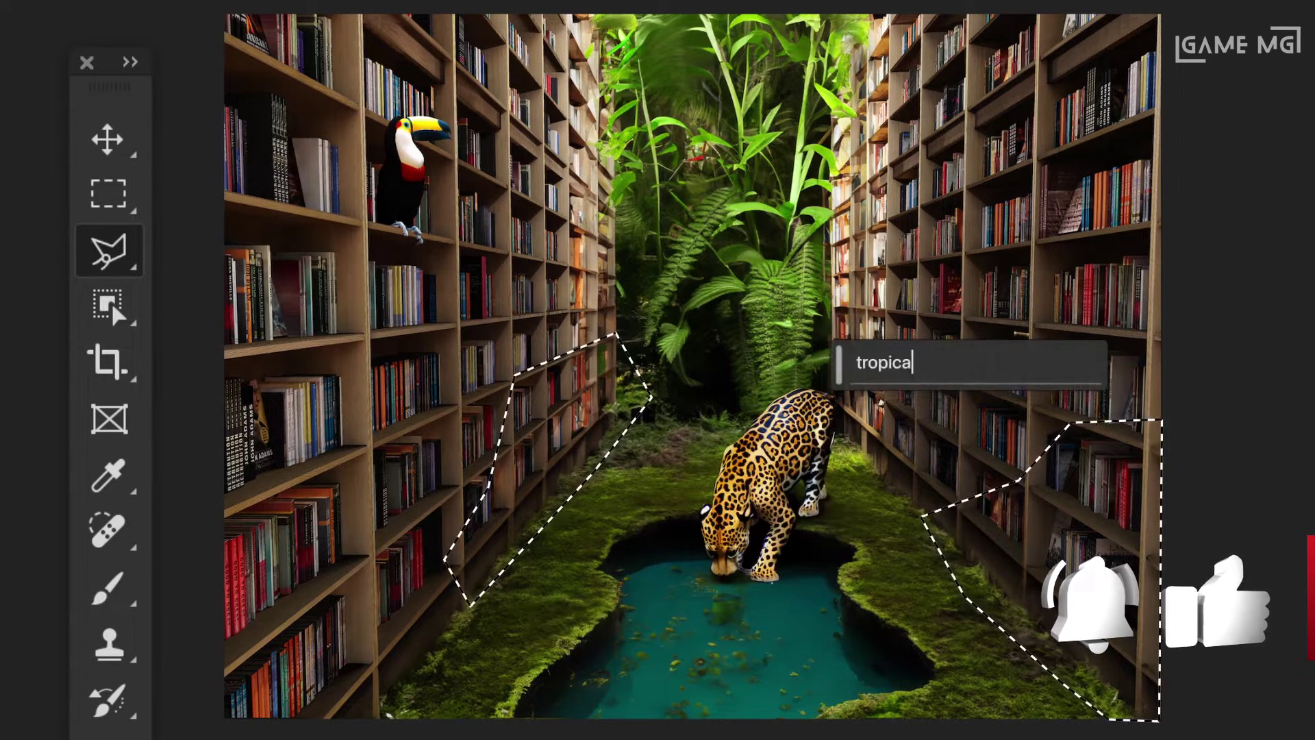
Step: Finish the 'tropical plants' prompt, then crop-extend the canvas left, right and down
{"action": "type", "text": "l plants"}
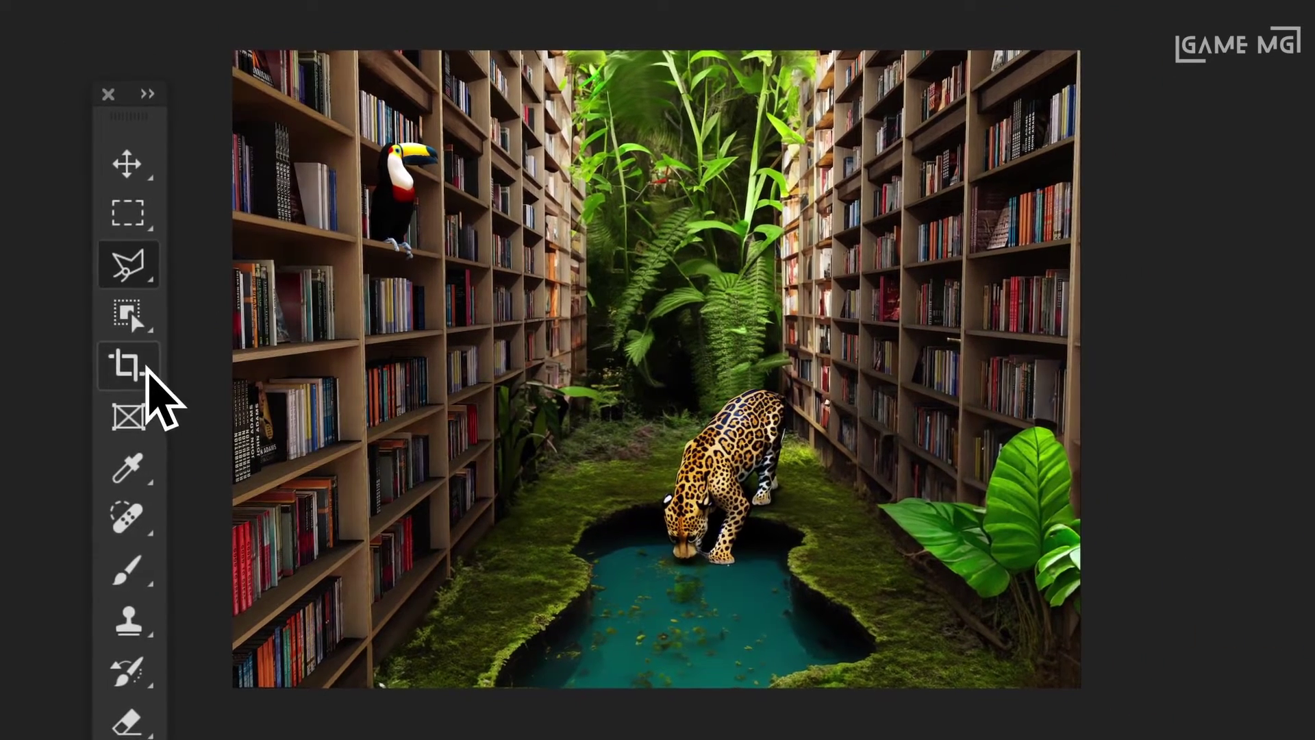
{"action": "left_click", "coordinate": [146, 369]}
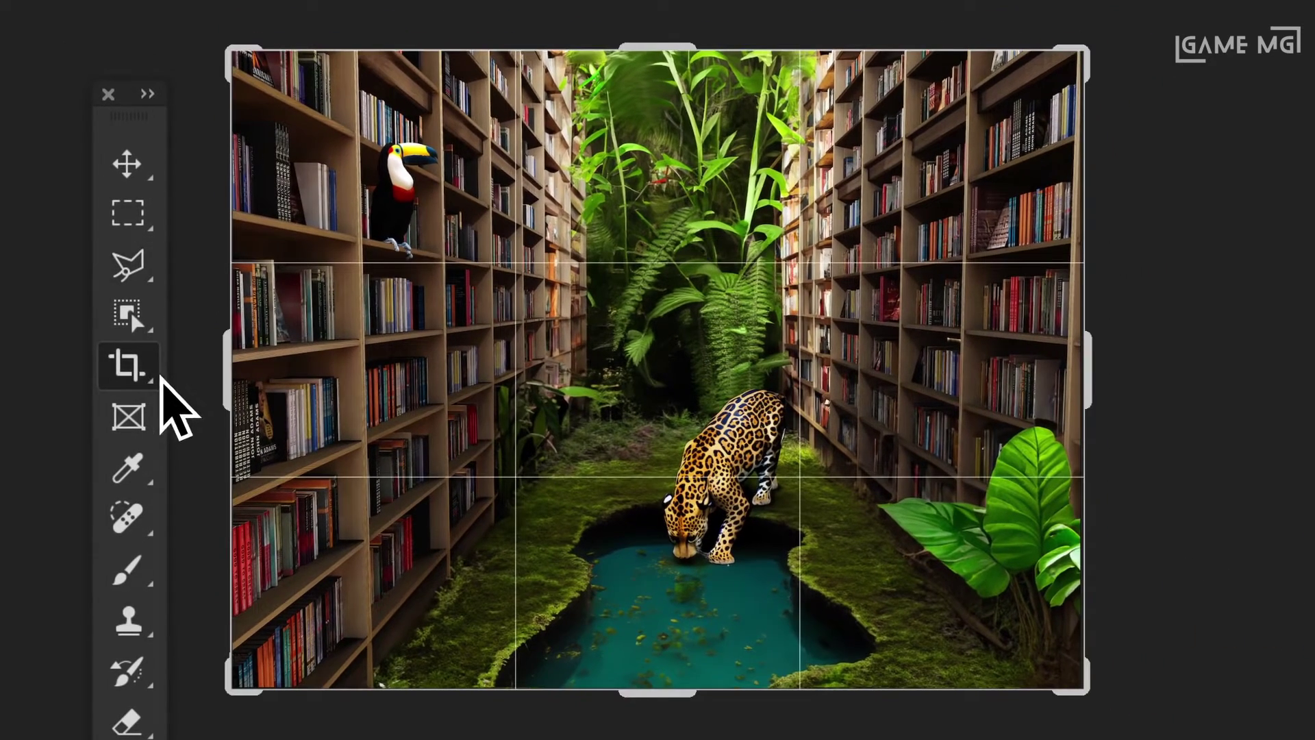
{"action": "left_click_drag", "start_coordinate": [1095, 705], "coordinate": [1103, 704]}
{"action": "left_click_drag", "start_coordinate": [343, 707], "coordinate": [224, 711]}
{"action": "key", "text": "Return"}
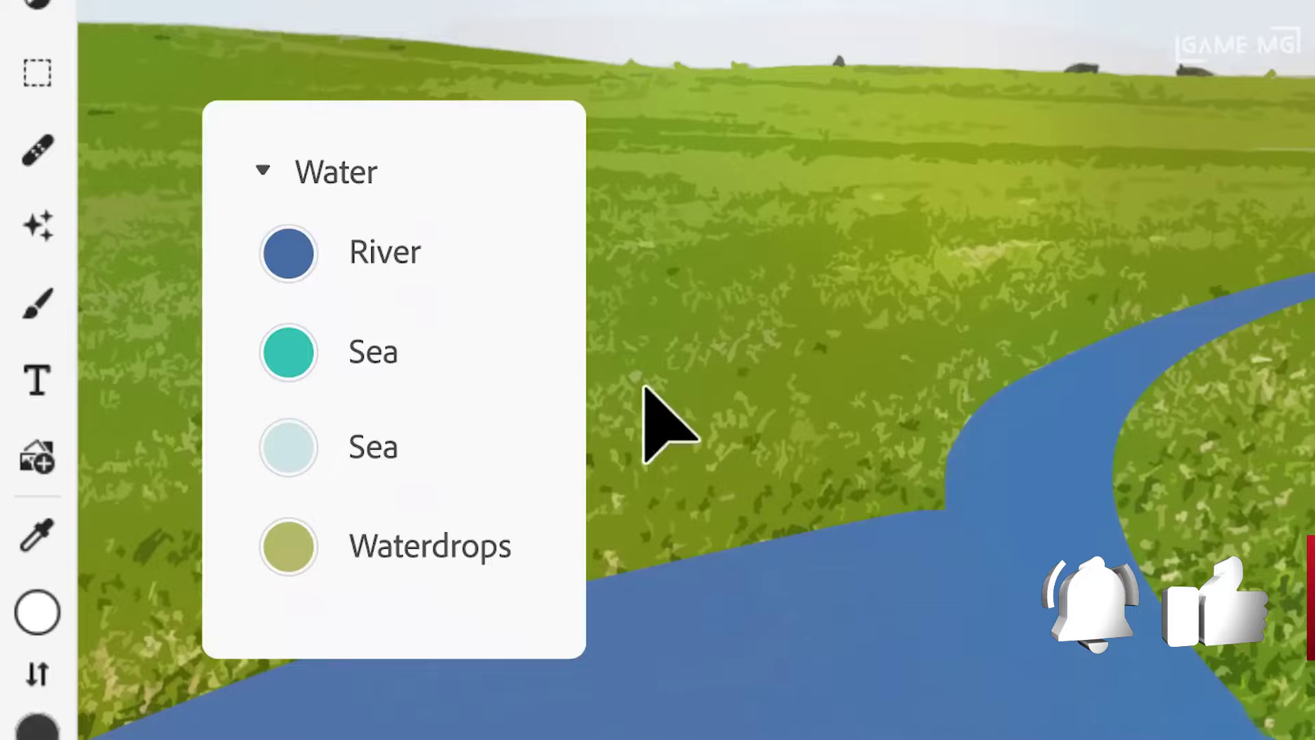
Step: Make the river real water and add a dark green pine tree to the landscape
{"action": "left_click", "coordinate": [367, 318]}
{"action": "left_click", "coordinate": [98, 464]}
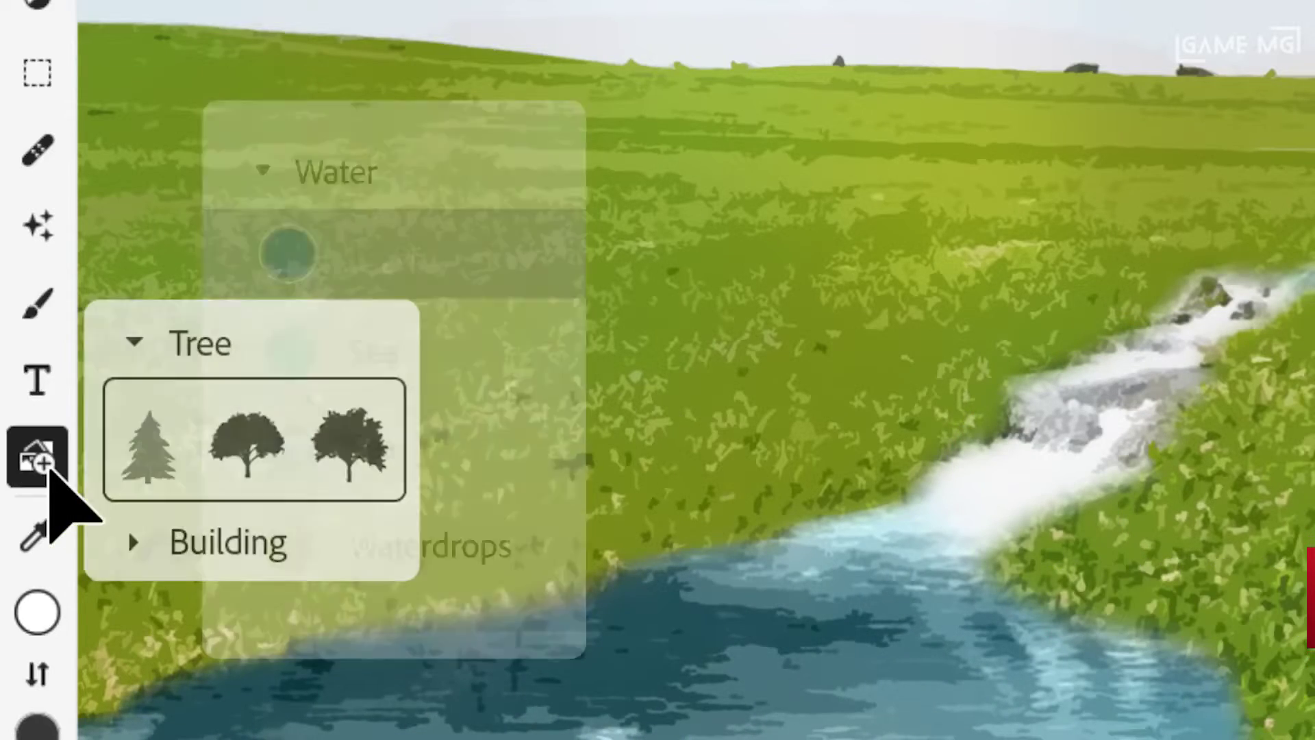
{"action": "left_click_drag", "start_coordinate": [148, 449], "coordinate": [1096, 185]}
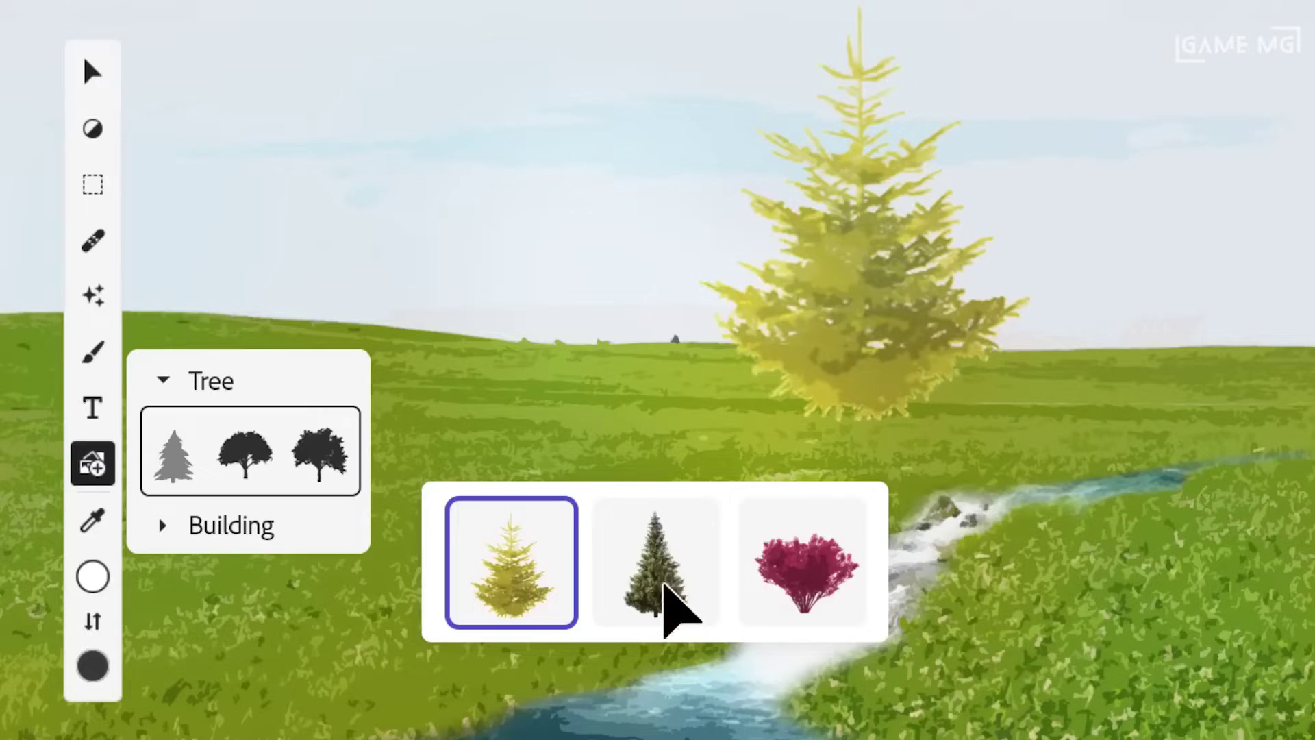
{"action": "left_click", "coordinate": [664, 586]}
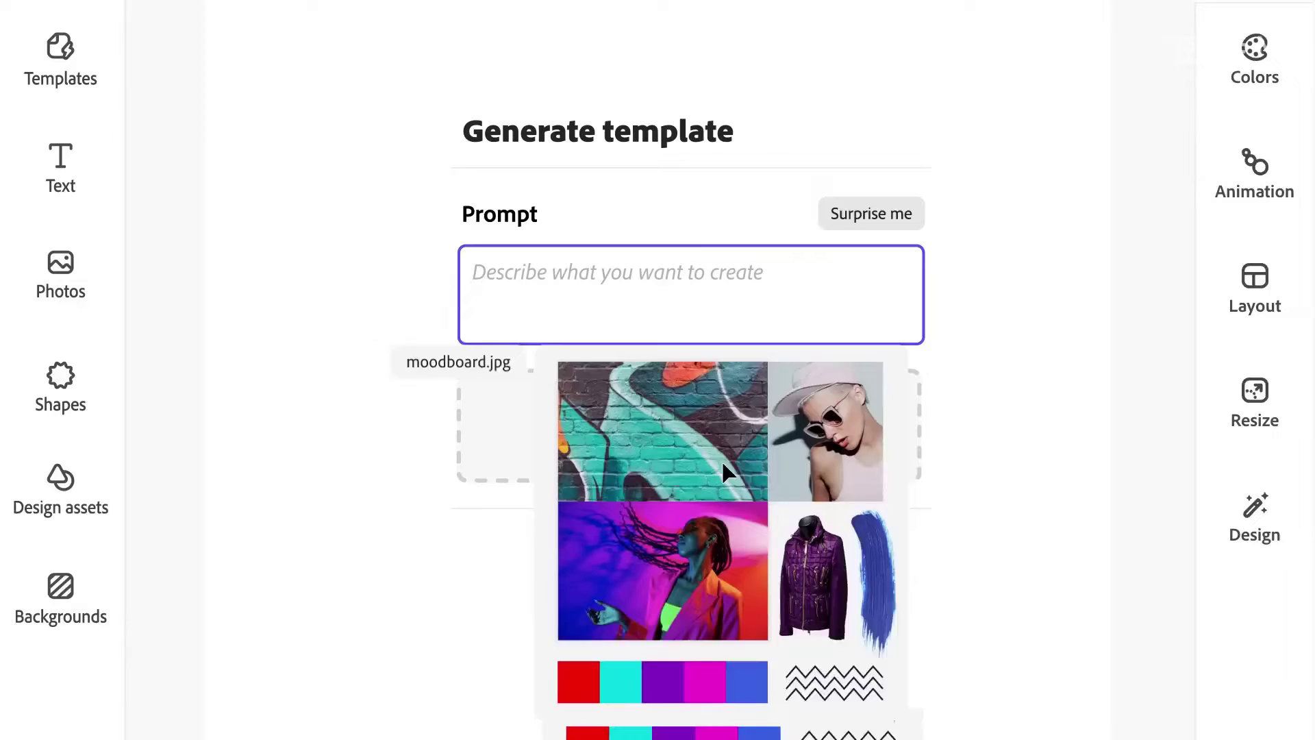
Step: Add moodboard.jpg as reference, generate the futuristic scarlet tanager, and enlarge it
{"action": "left_click_drag", "start_coordinate": [722, 465], "coordinate": [689, 411]}
{"action": "type", "text": "Make templates fro"}
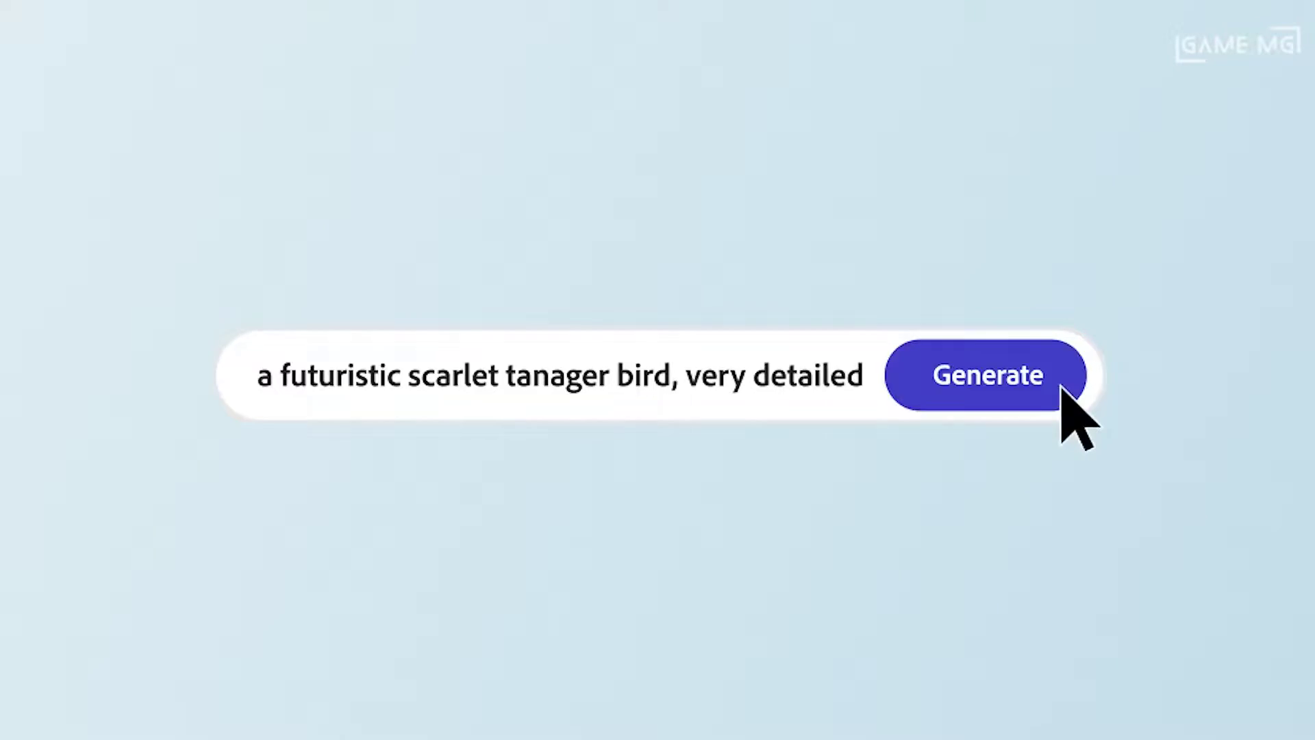
{"action": "left_click", "coordinate": [1064, 387]}
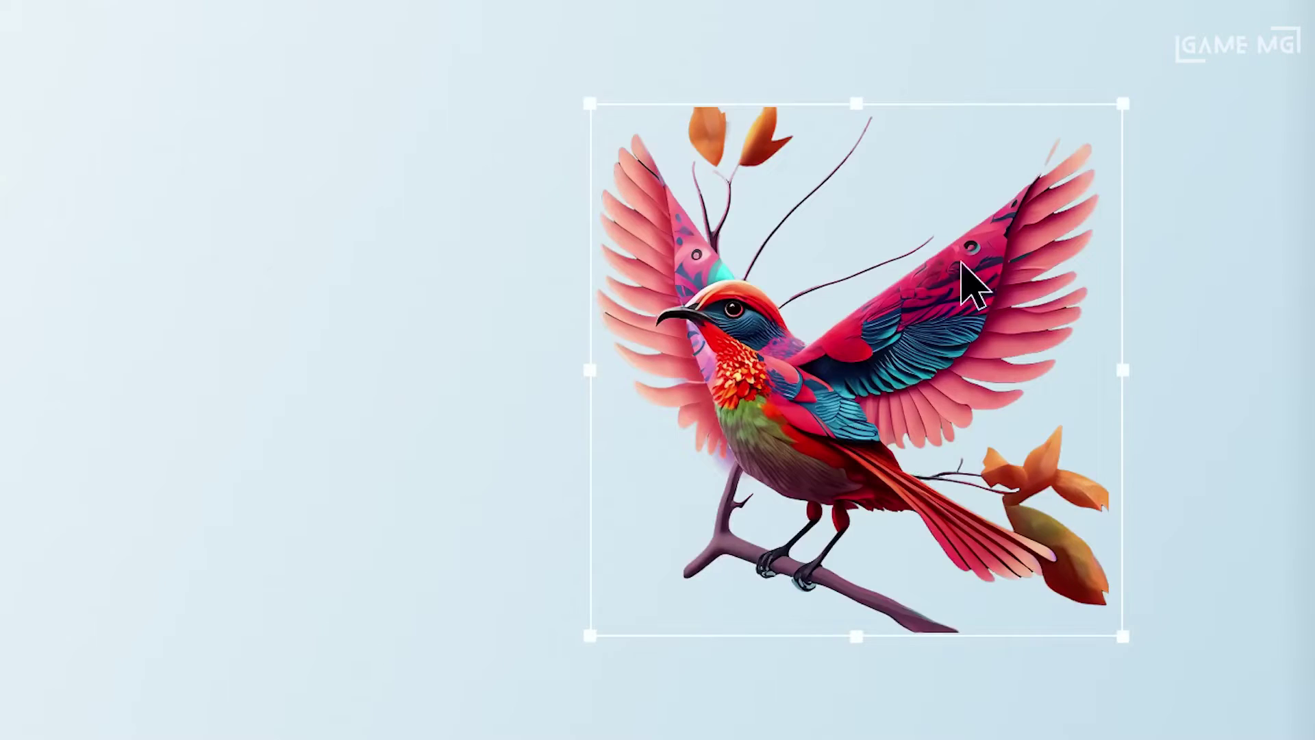
{"action": "left_click_drag", "start_coordinate": [1122, 103], "coordinate": [1189, 41]}
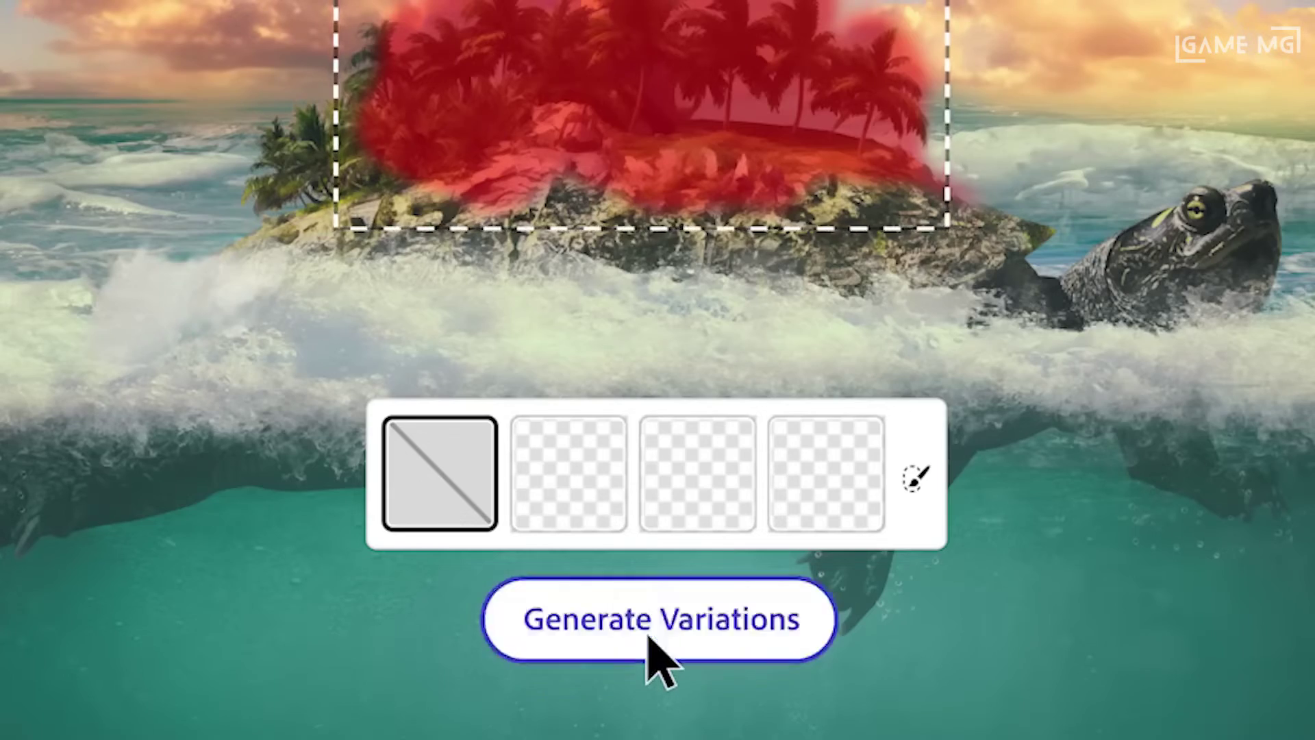
Step: Browse the lighthouse variations and fill the extended strip with an underwater city
{"action": "left_click", "coordinate": [603, 492]}
{"action": "left_click", "coordinate": [696, 490]}
{"action": "left_click", "coordinate": [808, 505]}
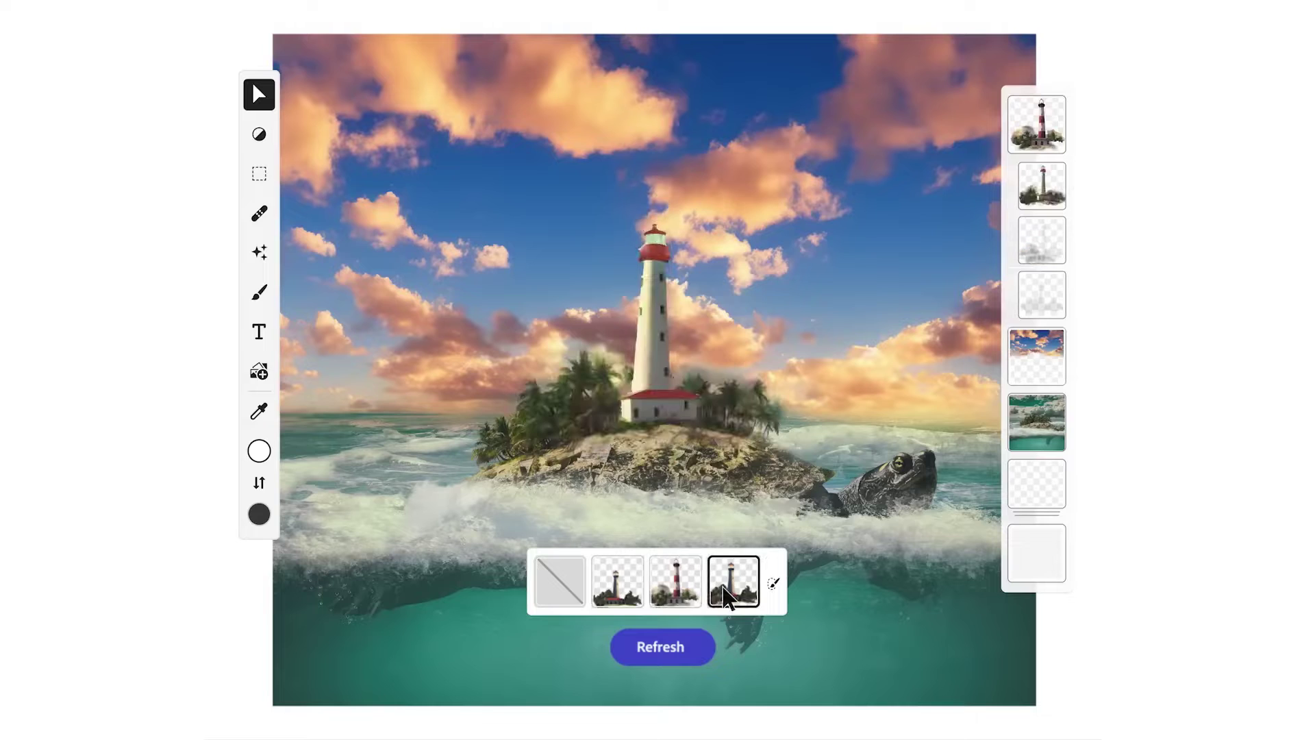
{"action": "left_click", "coordinate": [972, 539]}
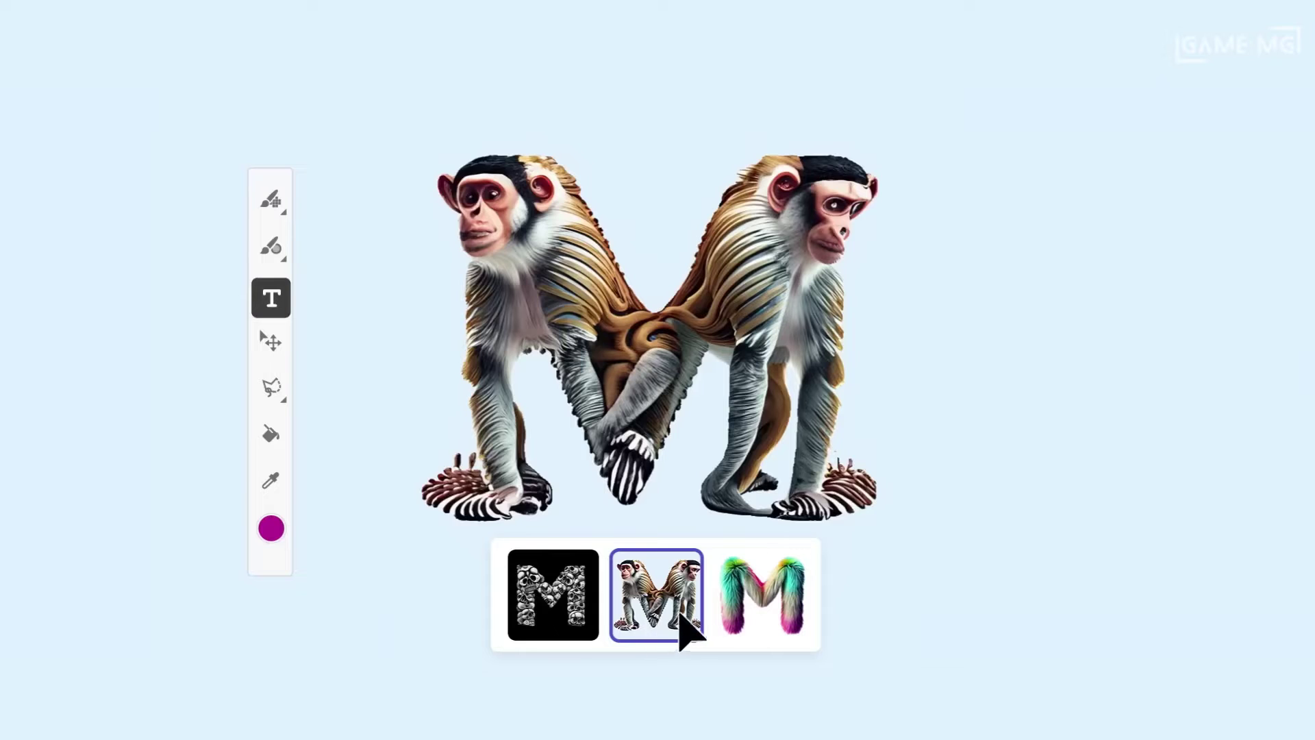
Step: Apply the fur style to the letter M and add 16 headphone images for training
{"action": "left_click", "coordinate": [758, 596]}
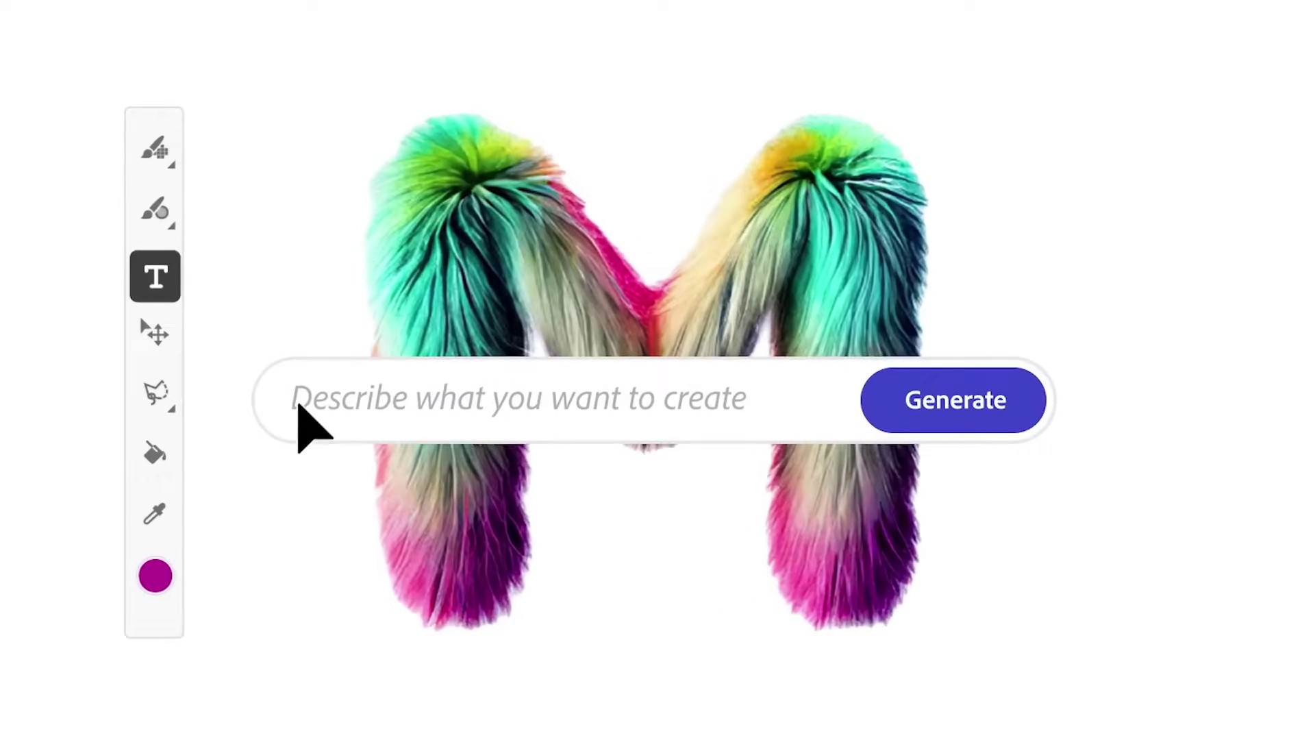
{"action": "type", "text": "Apply texture to"}
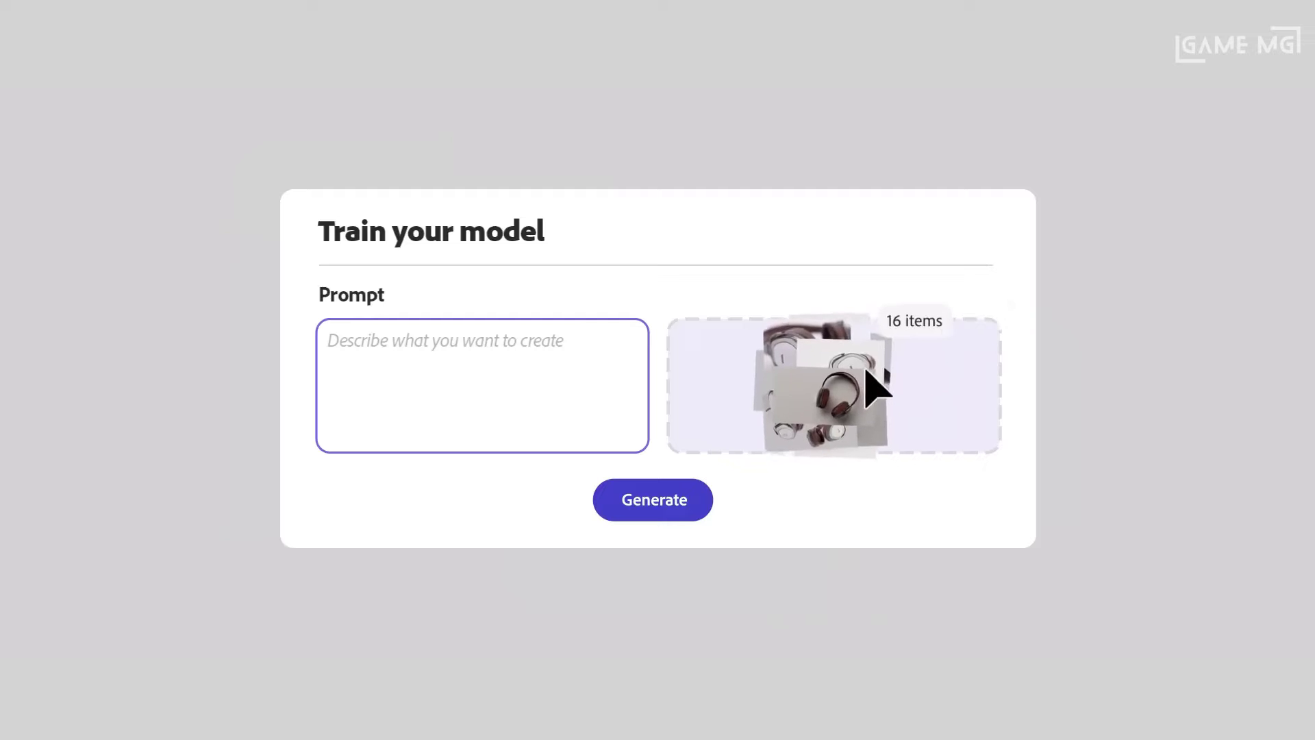
{"action": "left_click_drag", "start_coordinate": [866, 376], "coordinate": [865, 377]}
{"action": "type", "text": "“My headp"}
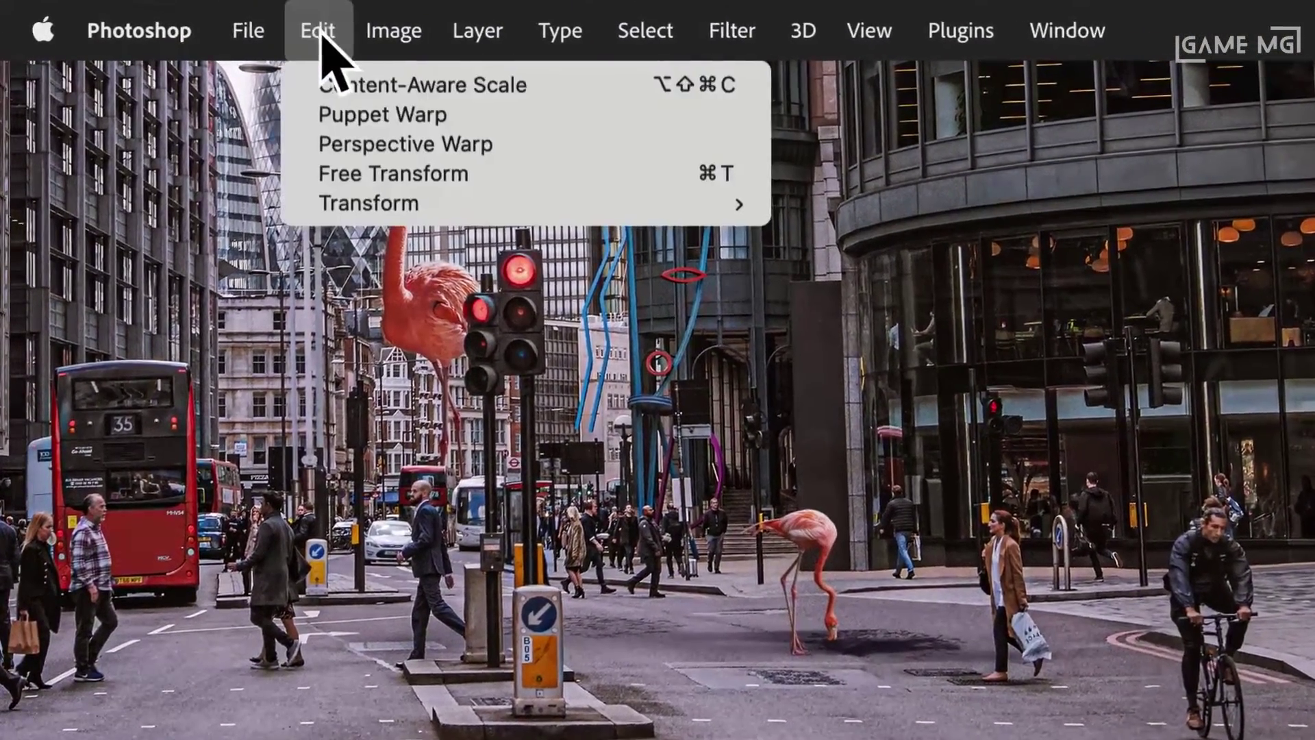
Step: Duplicate the background layer above the flamingos and mask it to the building and bus
{"action": "mouse_move", "coordinate": [498, 203]}
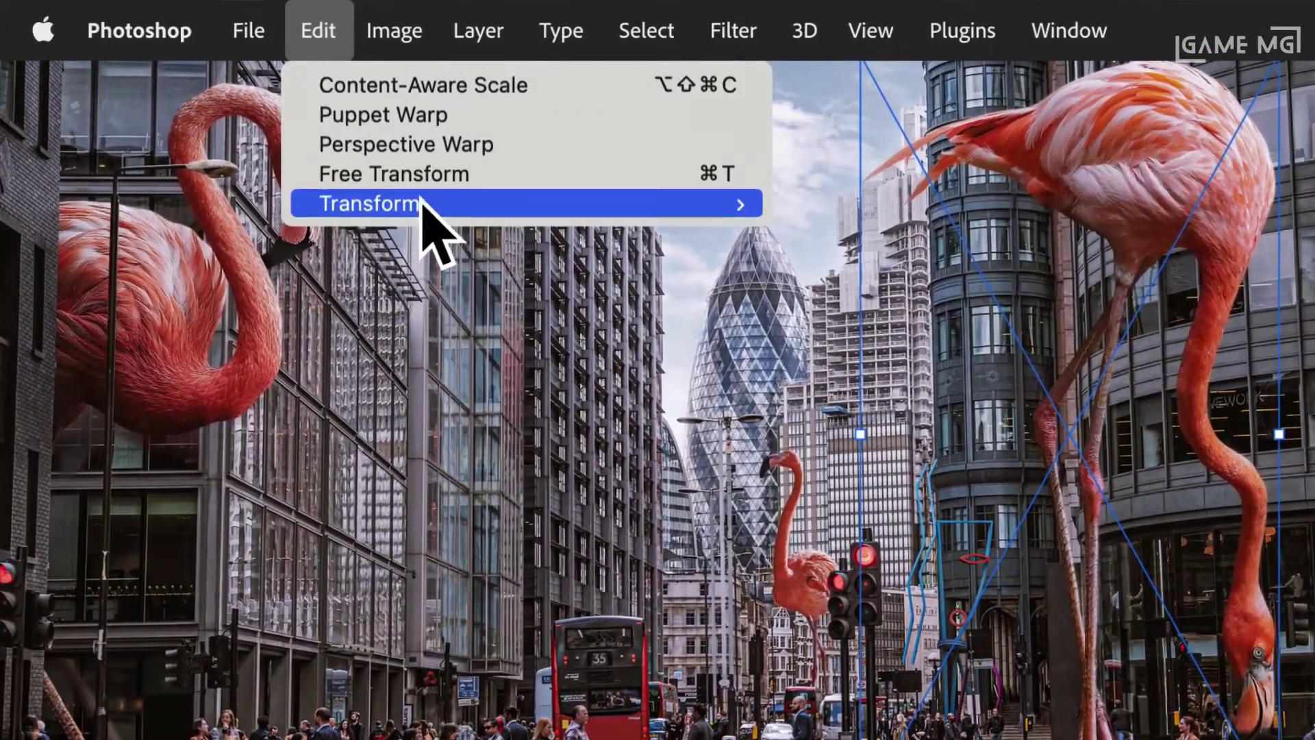
{"action": "mouse_move", "coordinate": [470, 203]}
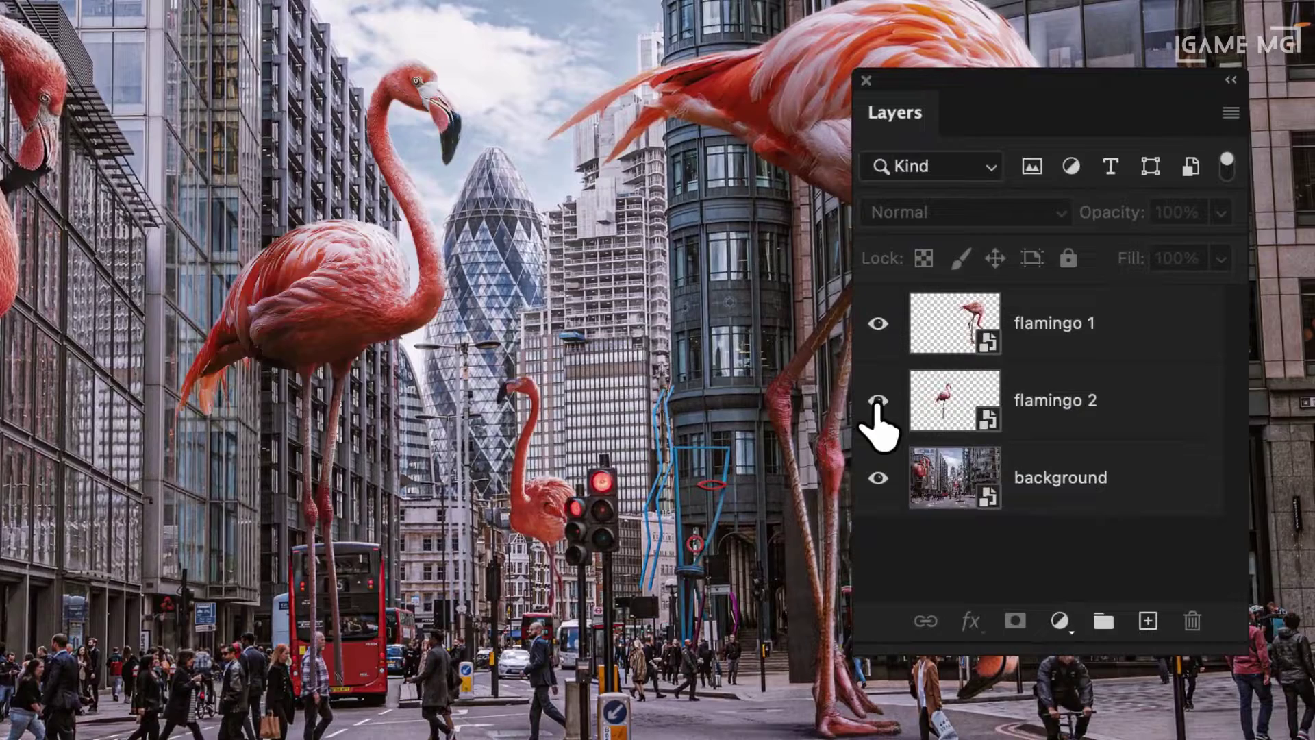
{"action": "left_click", "coordinate": [1013, 494]}
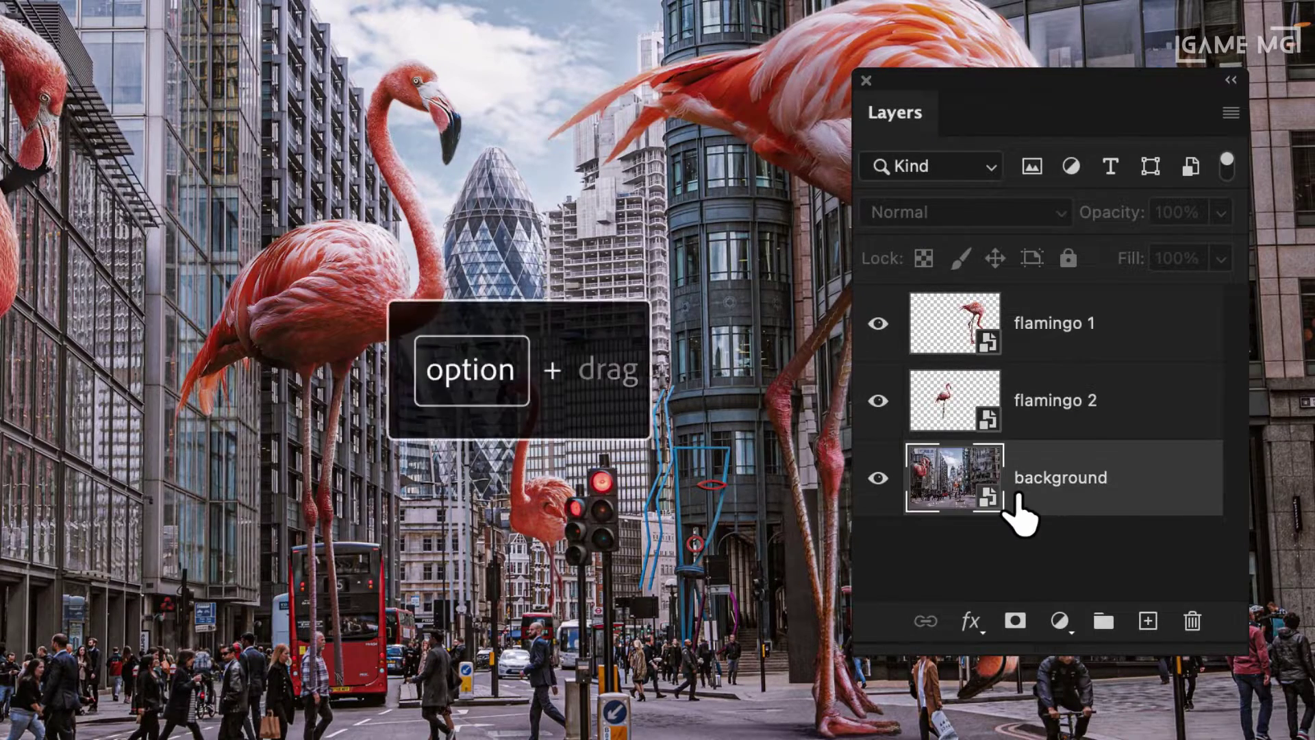
{"action": "left_click_drag", "start_coordinate": [1017, 495], "coordinate": [1017, 342]}
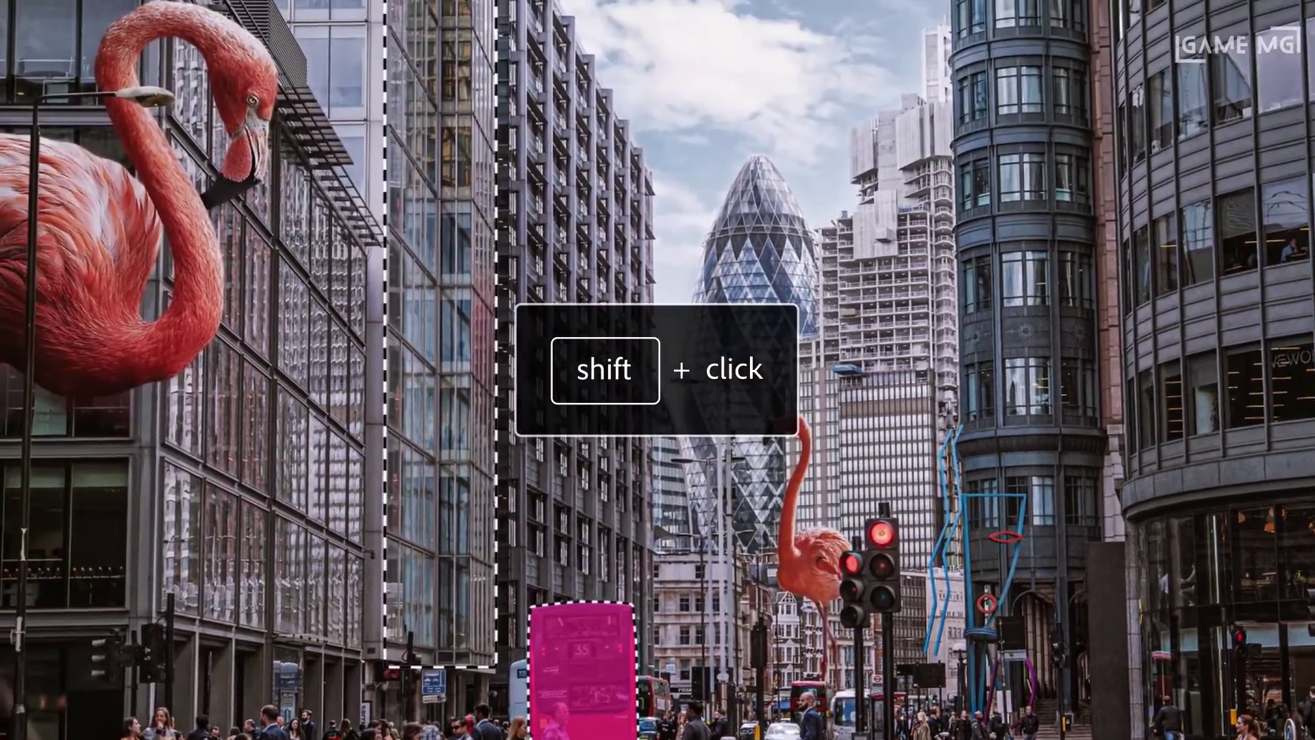
{"action": "left_click", "coordinate": [315, 452], "text": "shift"}
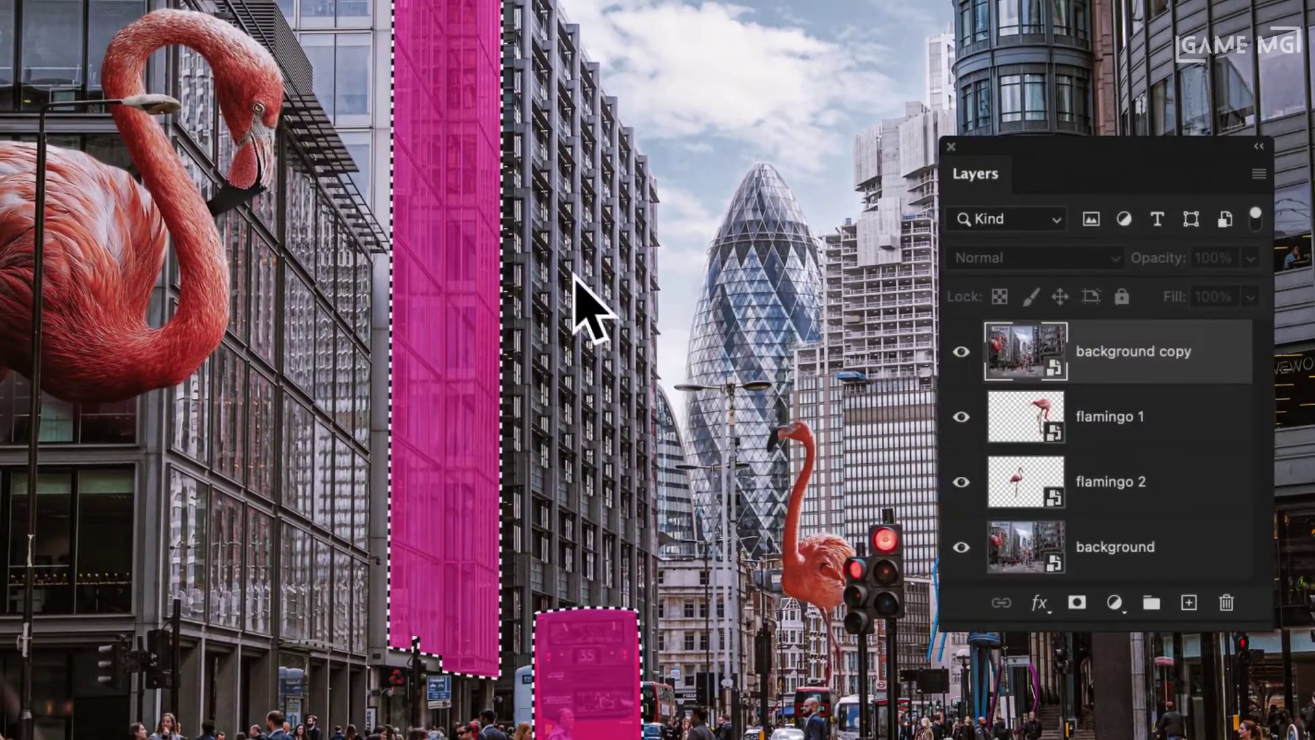
{"action": "left_click", "coordinate": [1064, 602]}
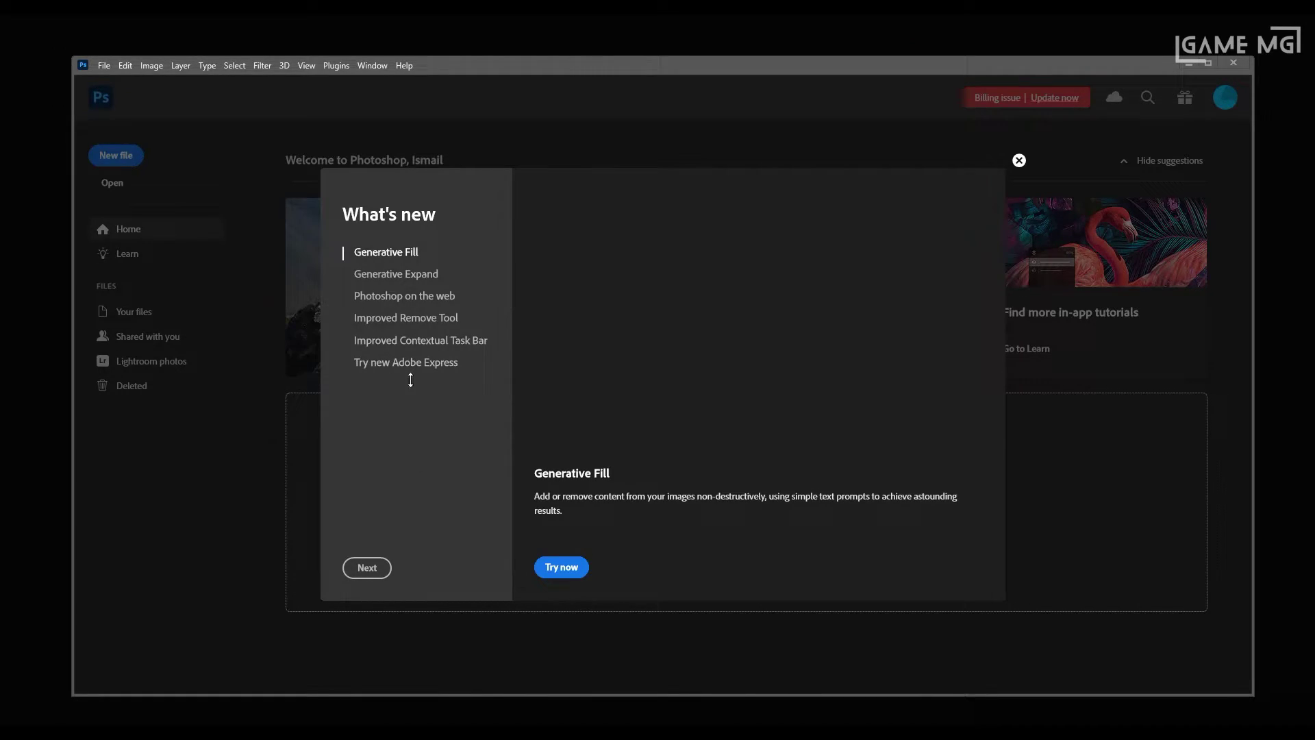
Step: Switch the What's new panel between Generative Expand and Generative Fill, ending on Expand
{"action": "left_click", "coordinate": [394, 277]}
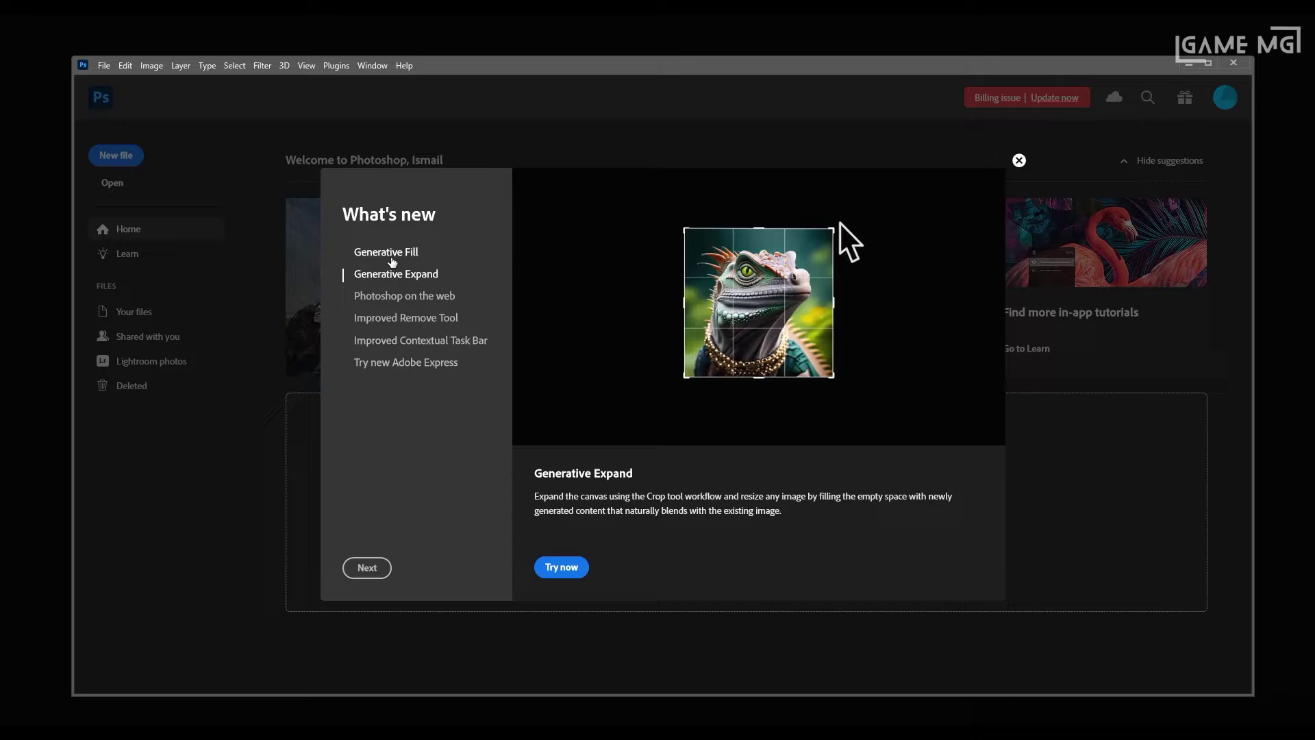
{"action": "left_click", "coordinate": [392, 257]}
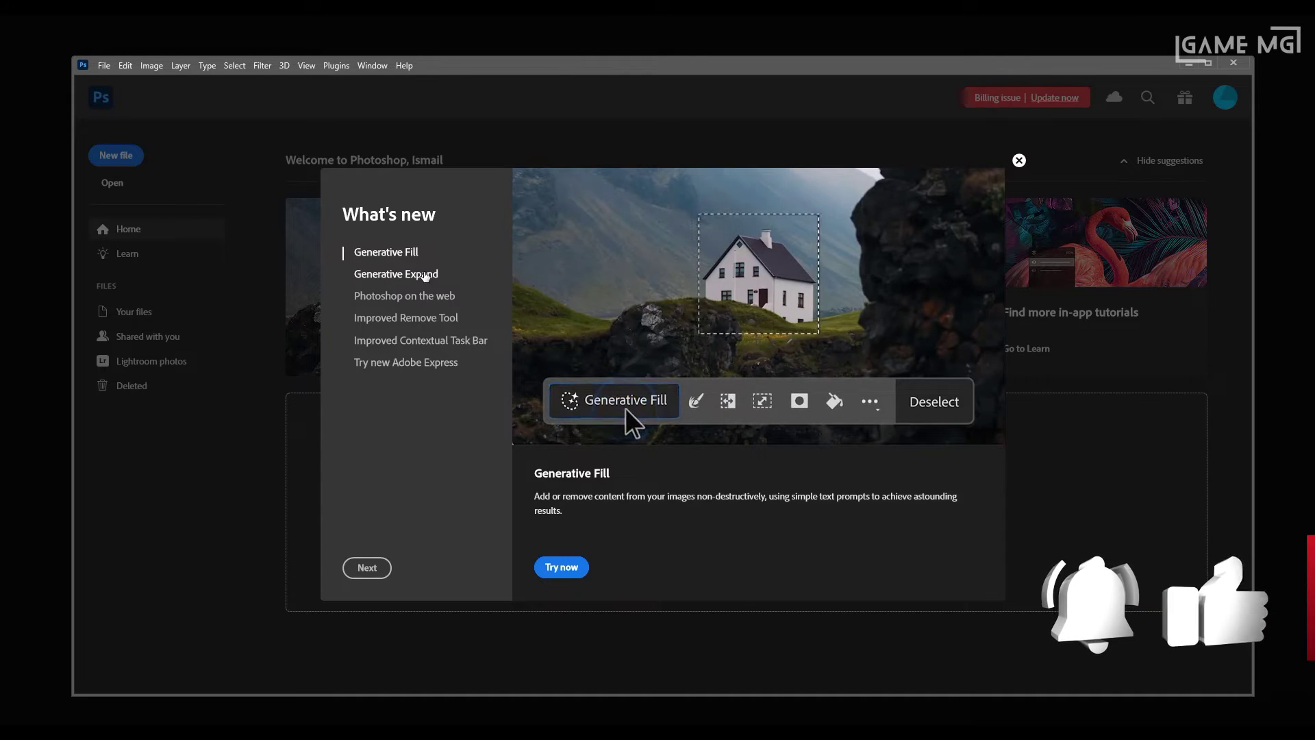
{"action": "left_click", "coordinate": [456, 274]}
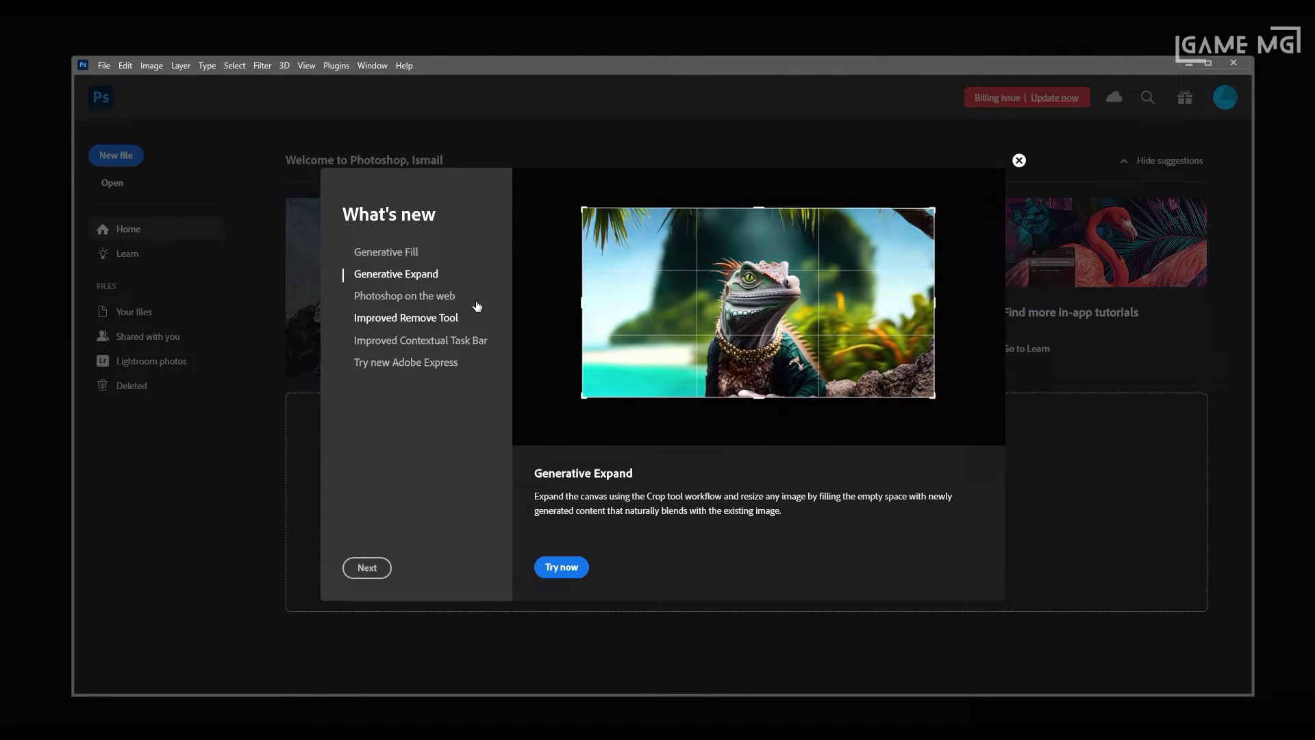
Step: Read the What's new entries on Photoshop on the web, Remove Tool and Contextual Task Bar
{"action": "left_click", "coordinate": [408, 302]}
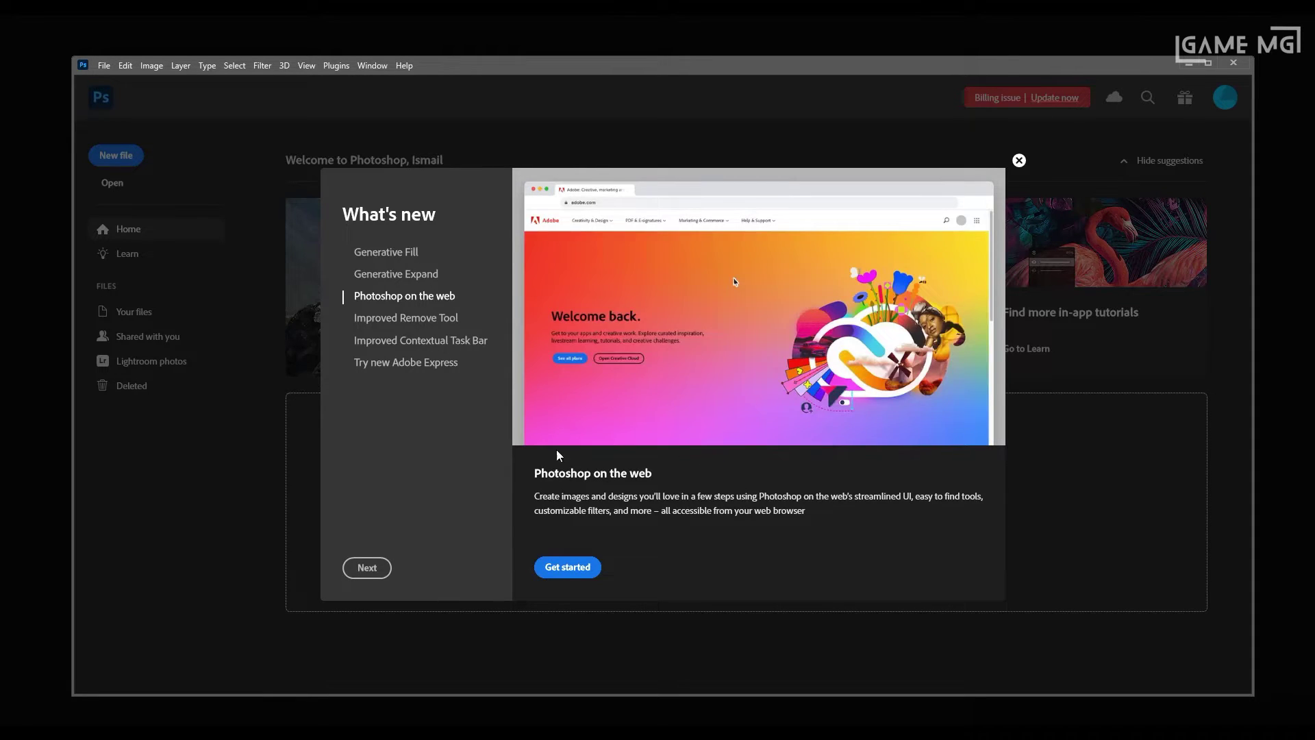
{"action": "left_click", "coordinate": [416, 321]}
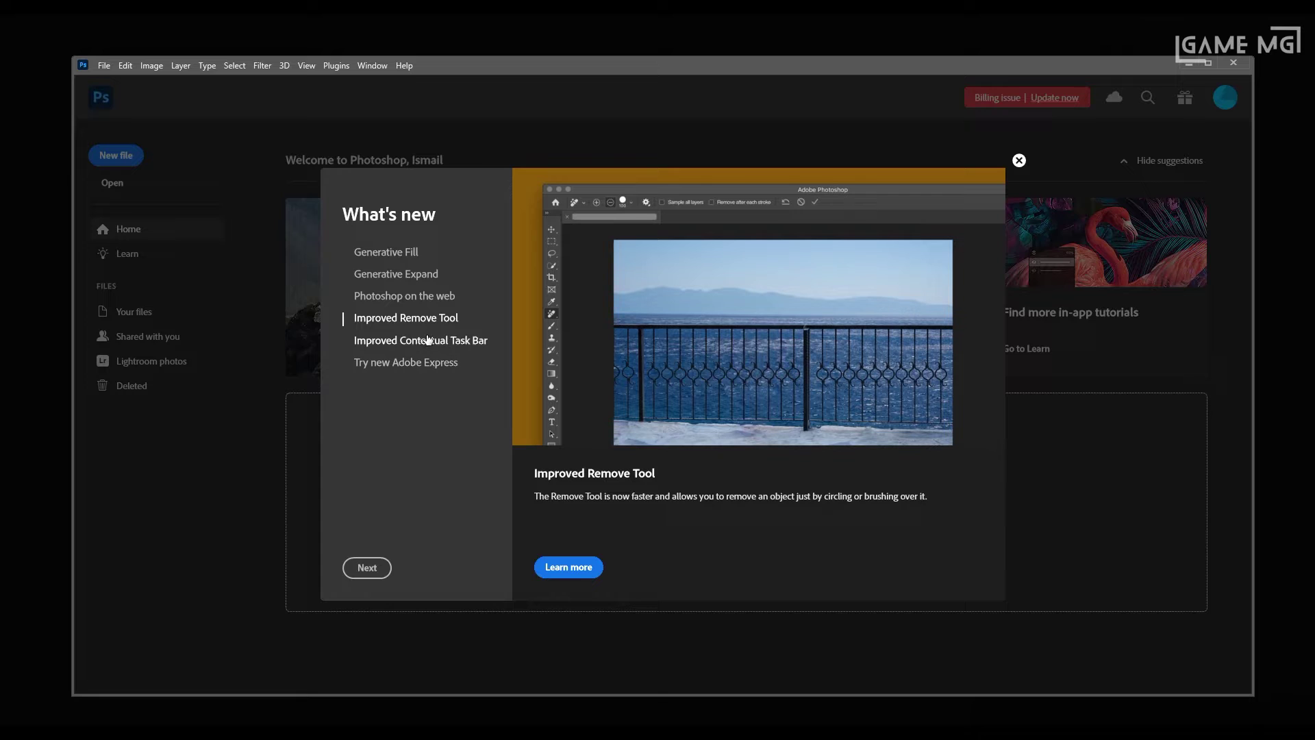
{"action": "left_click", "coordinate": [427, 340]}
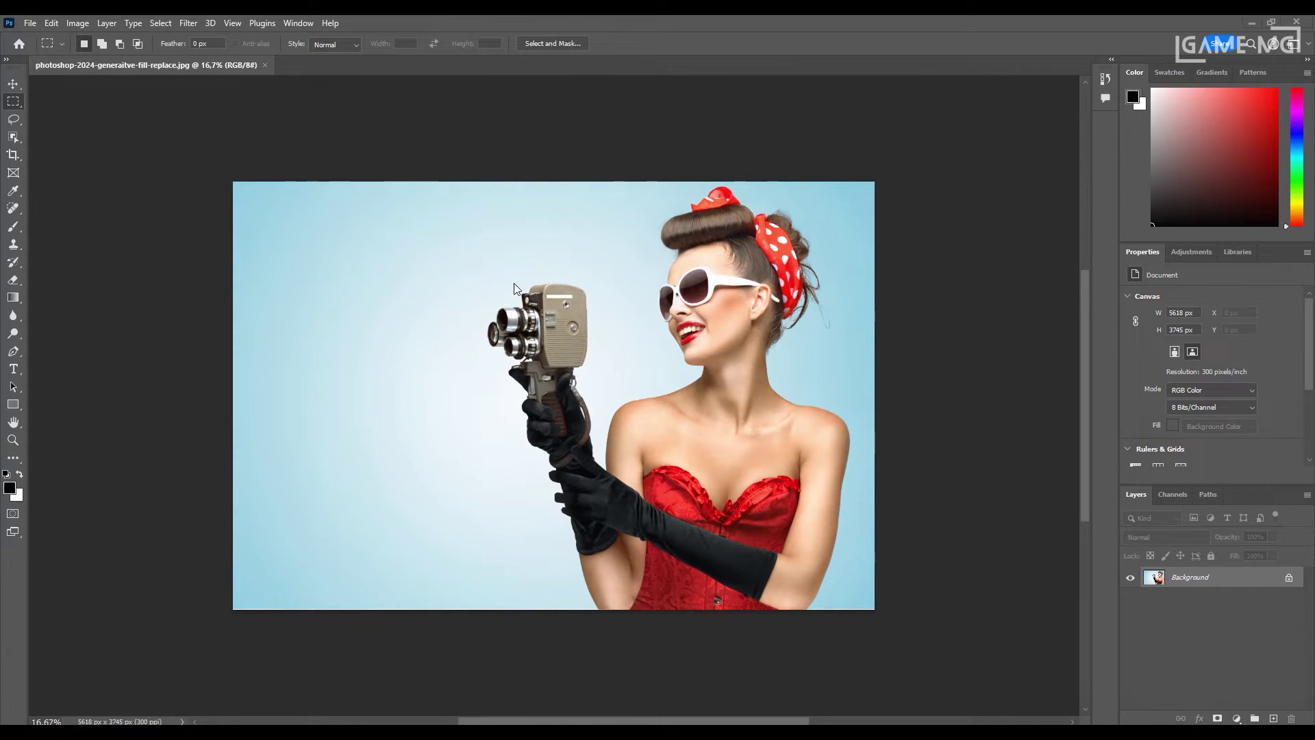
Step: After a few trial marquees, draw a rectangular selection around the vintage camera
{"action": "left_click", "coordinate": [464, 276]}
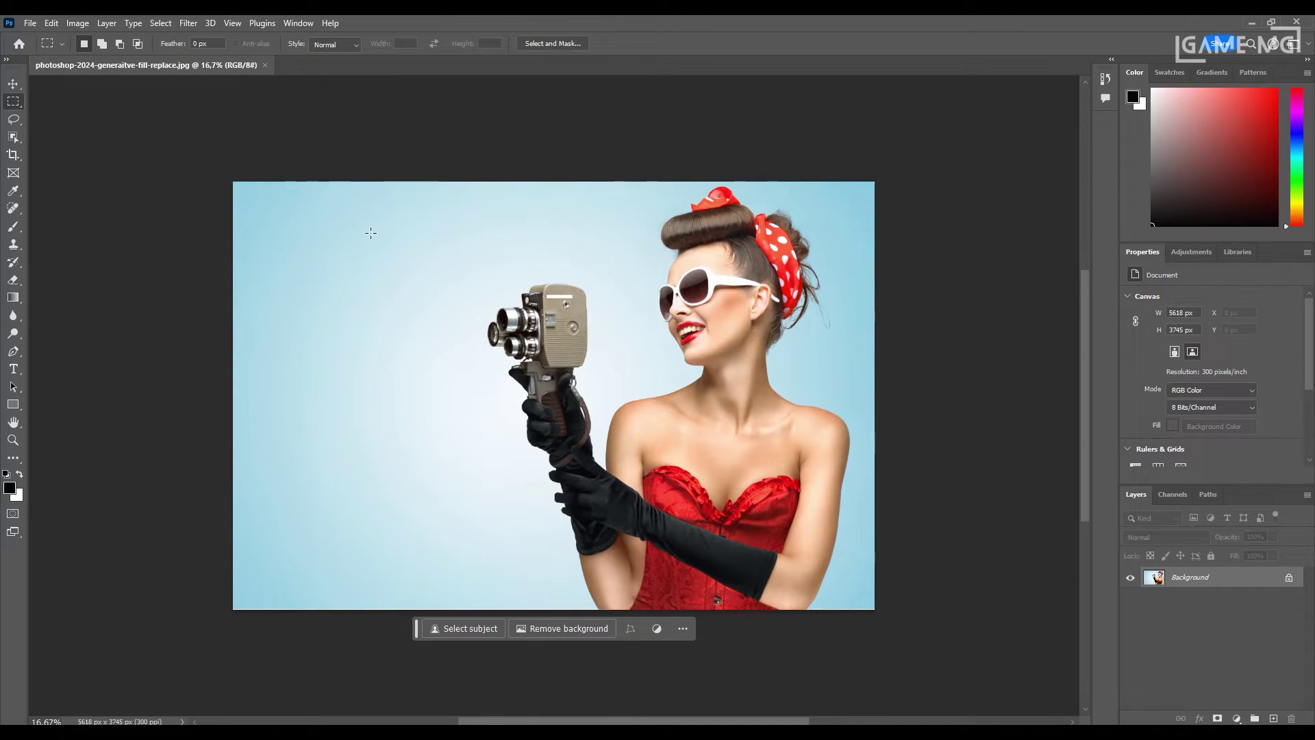
{"action": "left_click_drag", "start_coordinate": [415, 248], "coordinate": [628, 473]}
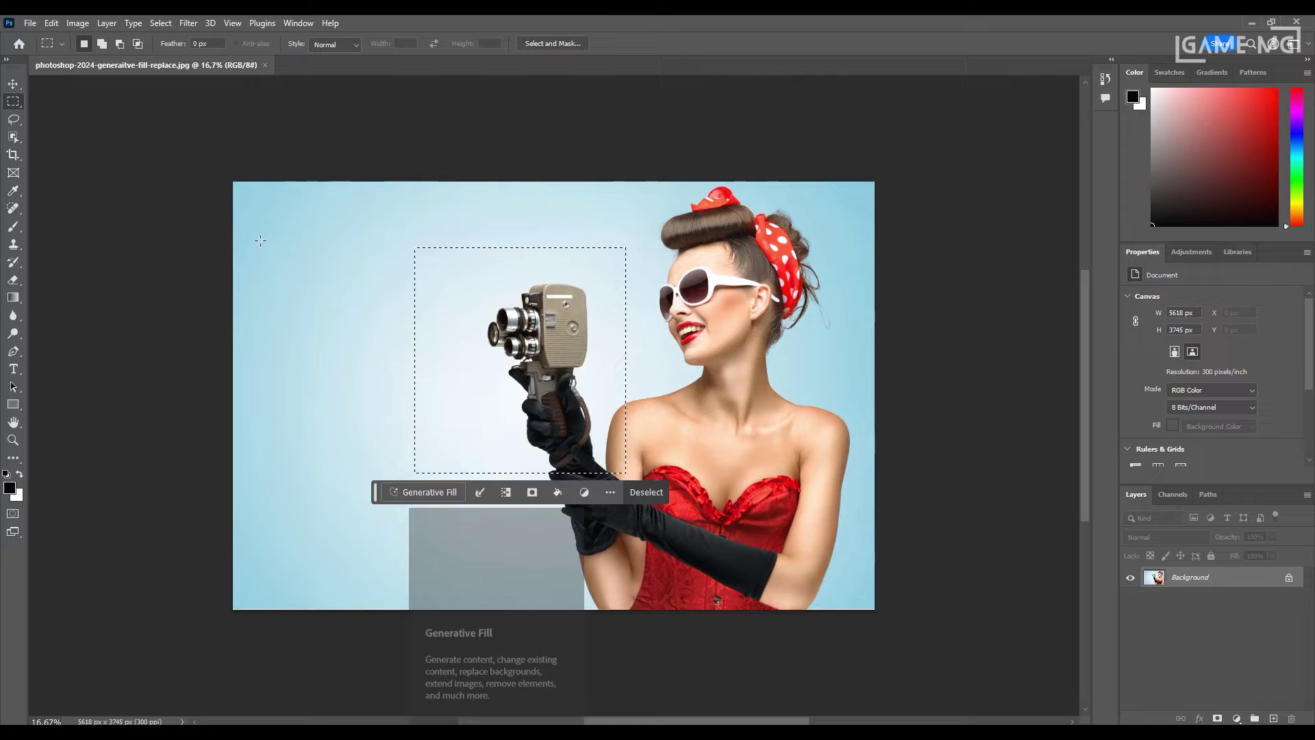
{"action": "left_click_drag", "start_coordinate": [257, 236], "coordinate": [475, 359]}
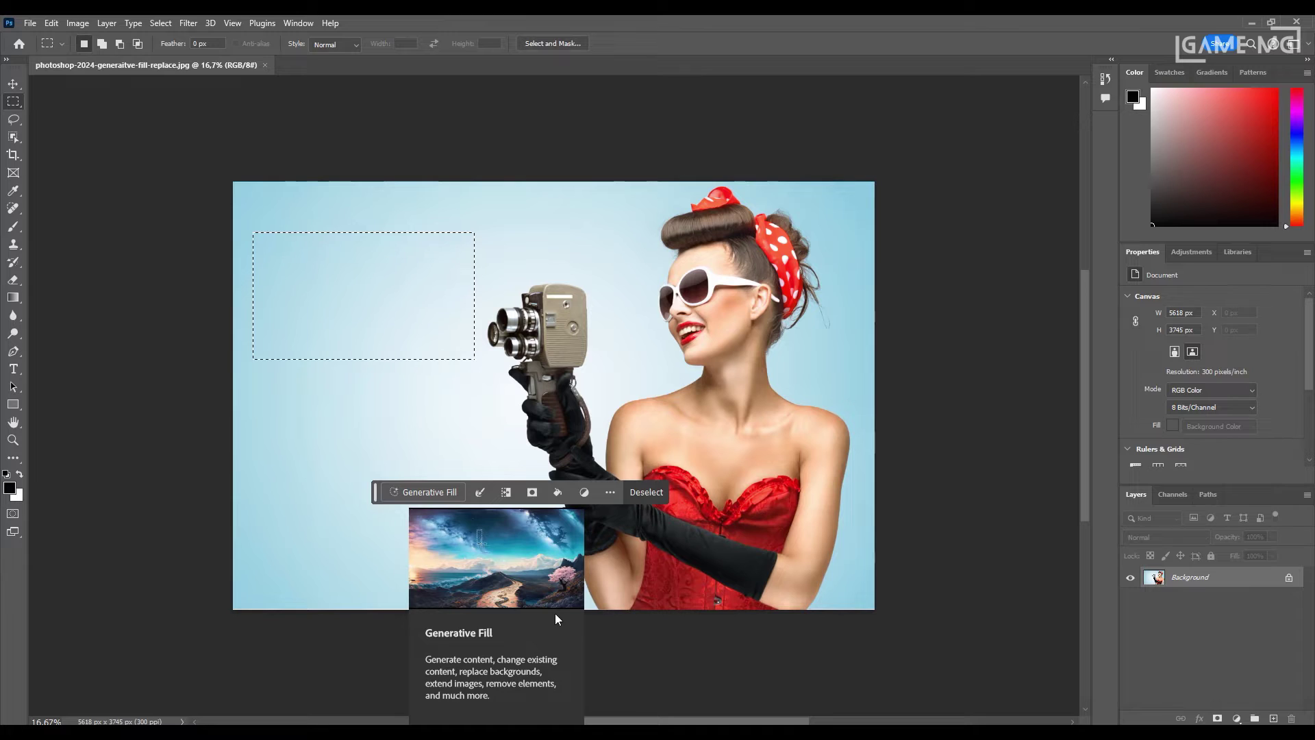
{"action": "left_click", "coordinate": [511, 400]}
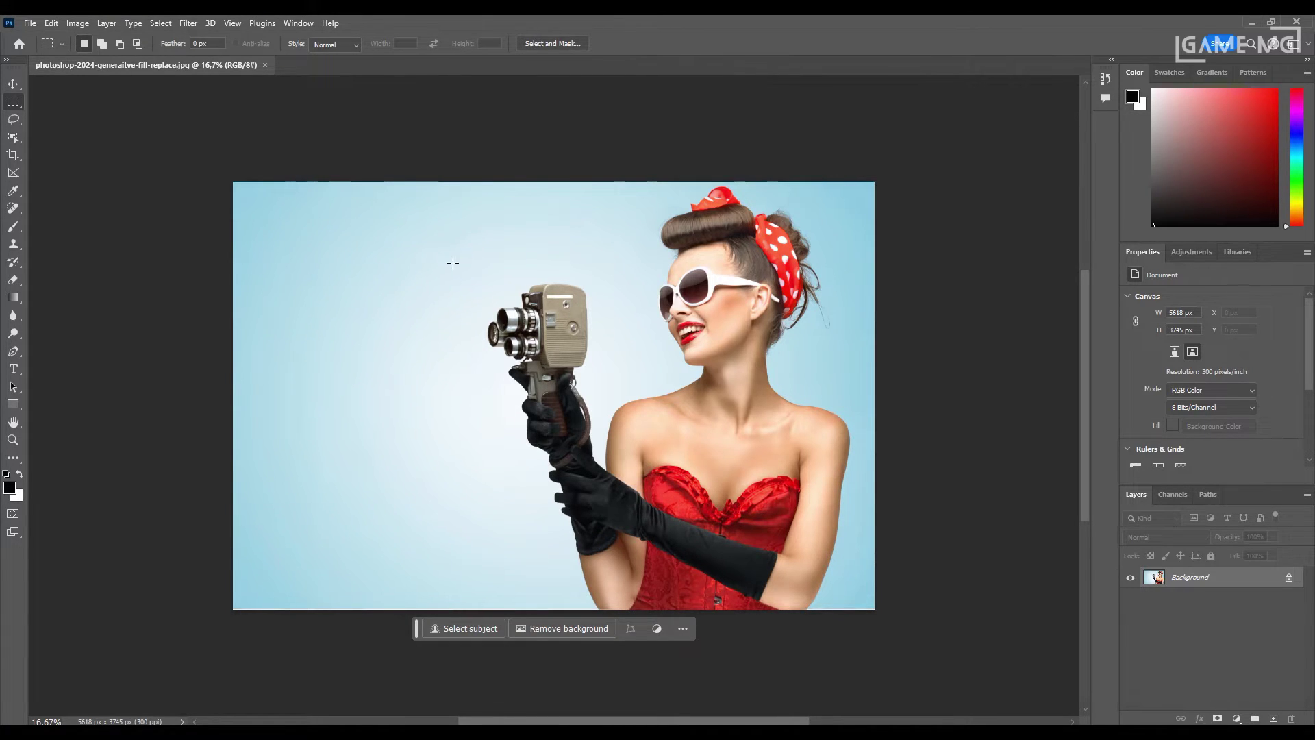
{"action": "left_click_drag", "start_coordinate": [455, 259], "coordinate": [610, 475]}
Step: Paste the Italian ice cream prompt into Generative Fill and generate the replacement
{"action": "left_click", "coordinate": [466, 491]}
{"action": "type", "text": "he camera she's holding with an Italian ice cream"}
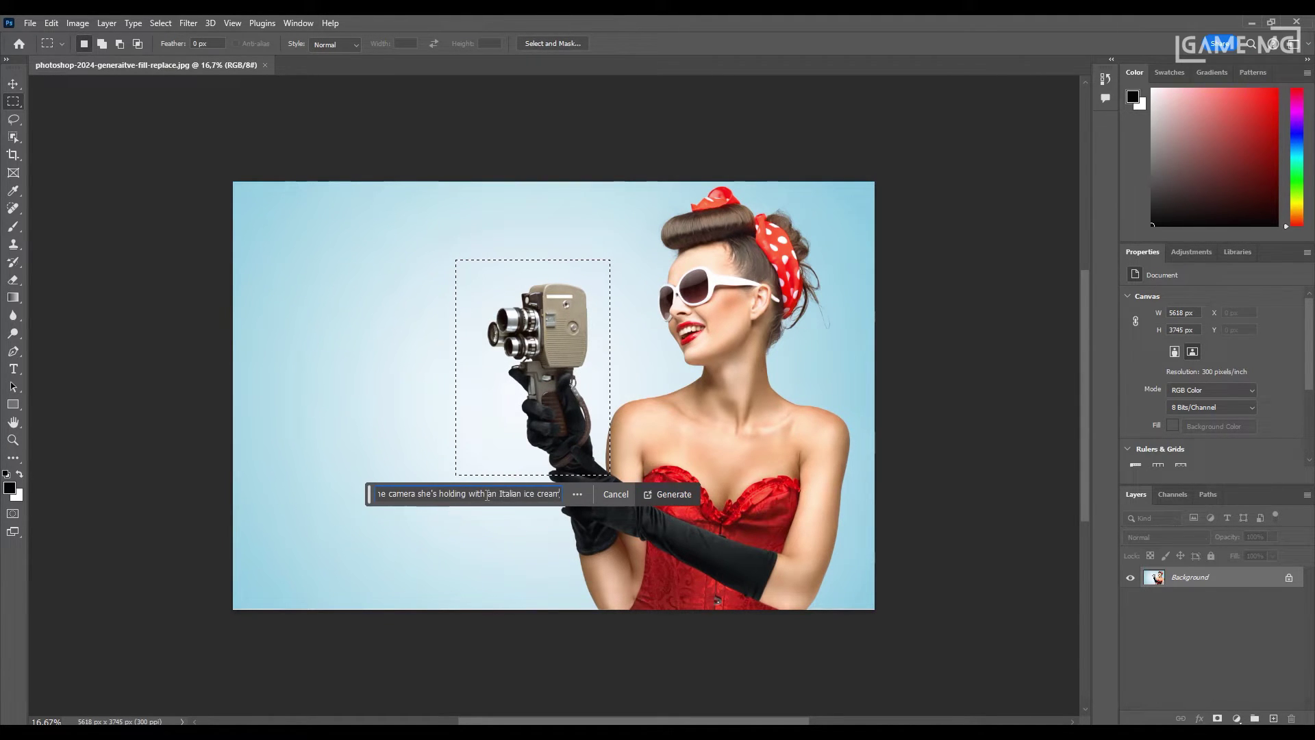
{"action": "left_click_drag", "start_coordinate": [514, 494], "coordinate": [302, 488]}
{"action": "left_click_drag", "start_coordinate": [425, 495], "coordinate": [541, 494]}
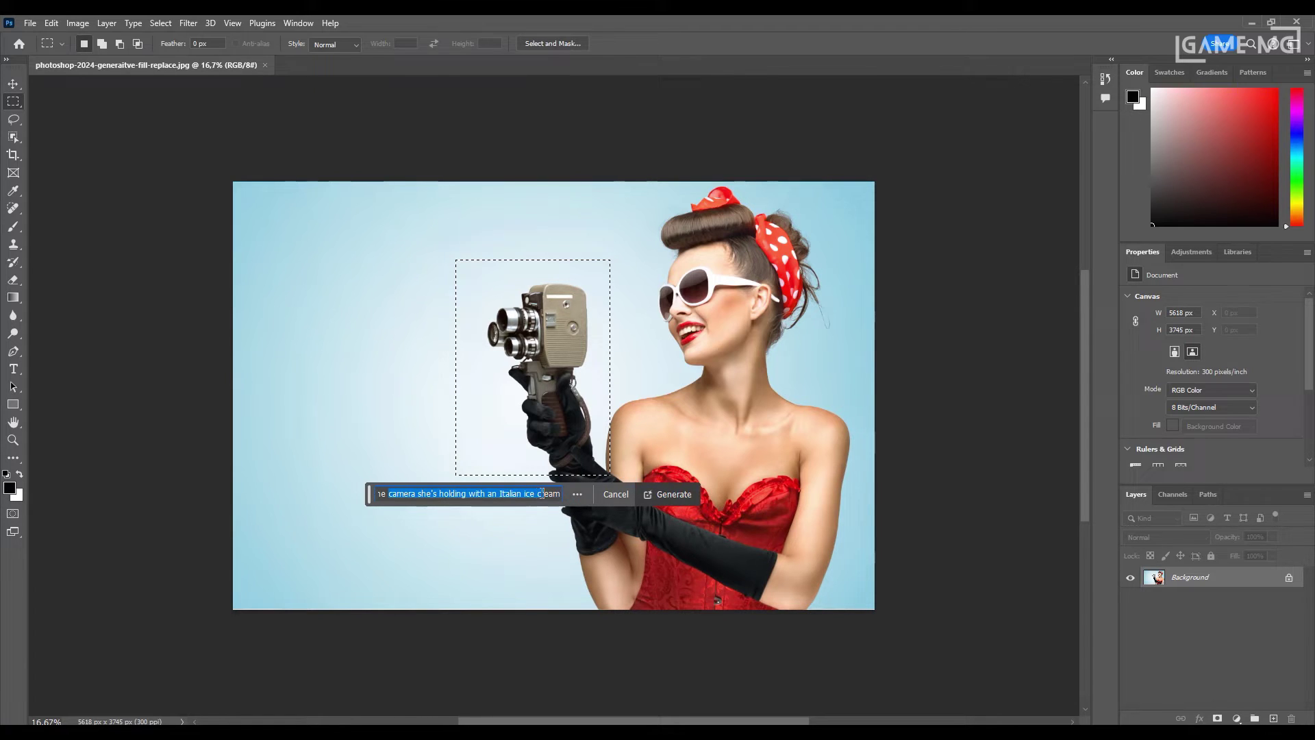
{"action": "left_click", "coordinate": [668, 494]}
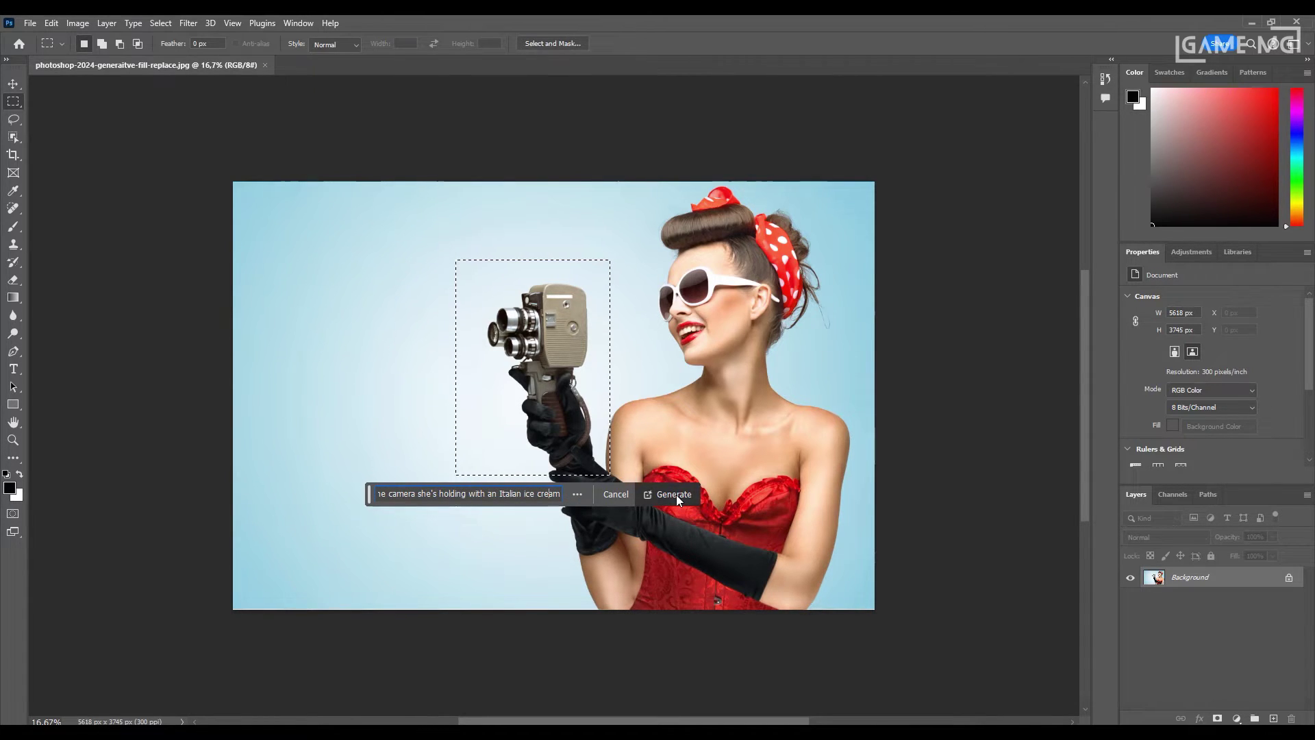
Step: Step through the ice cream results to the third variation
{"action": "key", "text": "Escape"}
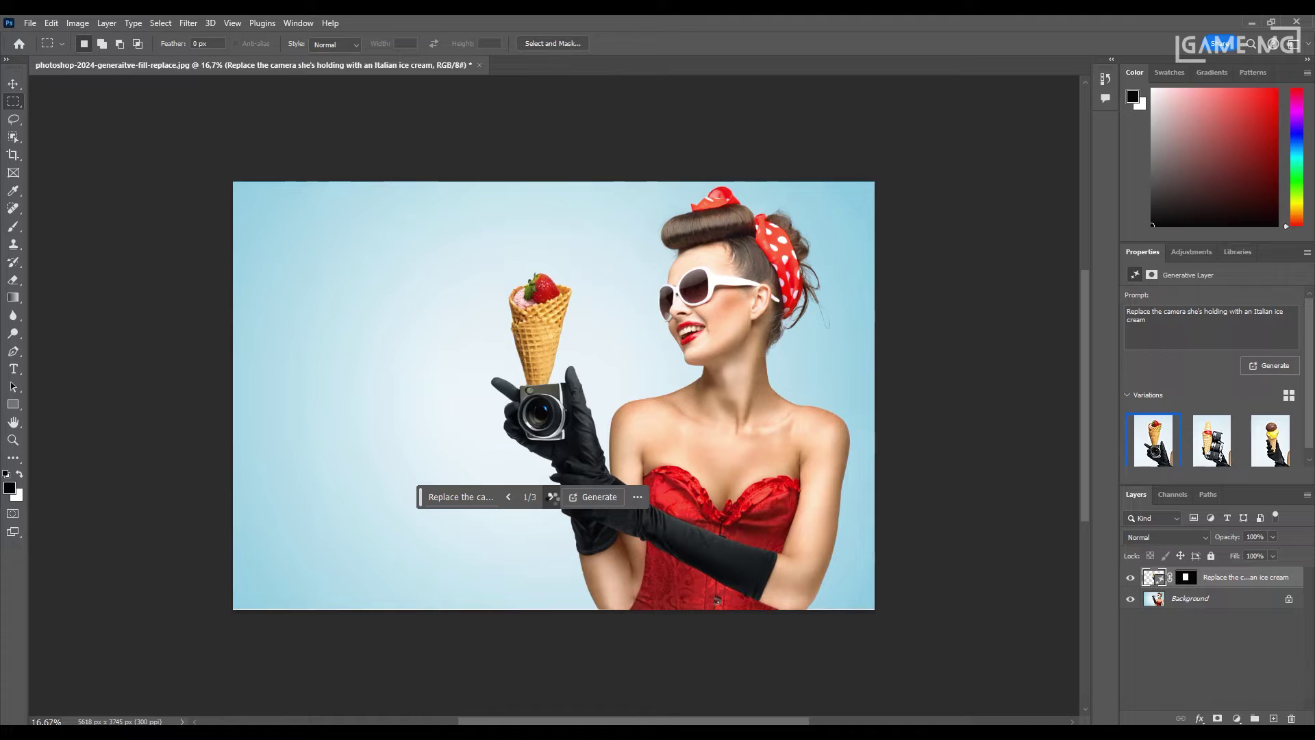
{"action": "left_click", "coordinate": [551, 498]}
{"action": "left_click", "coordinate": [552, 498]}
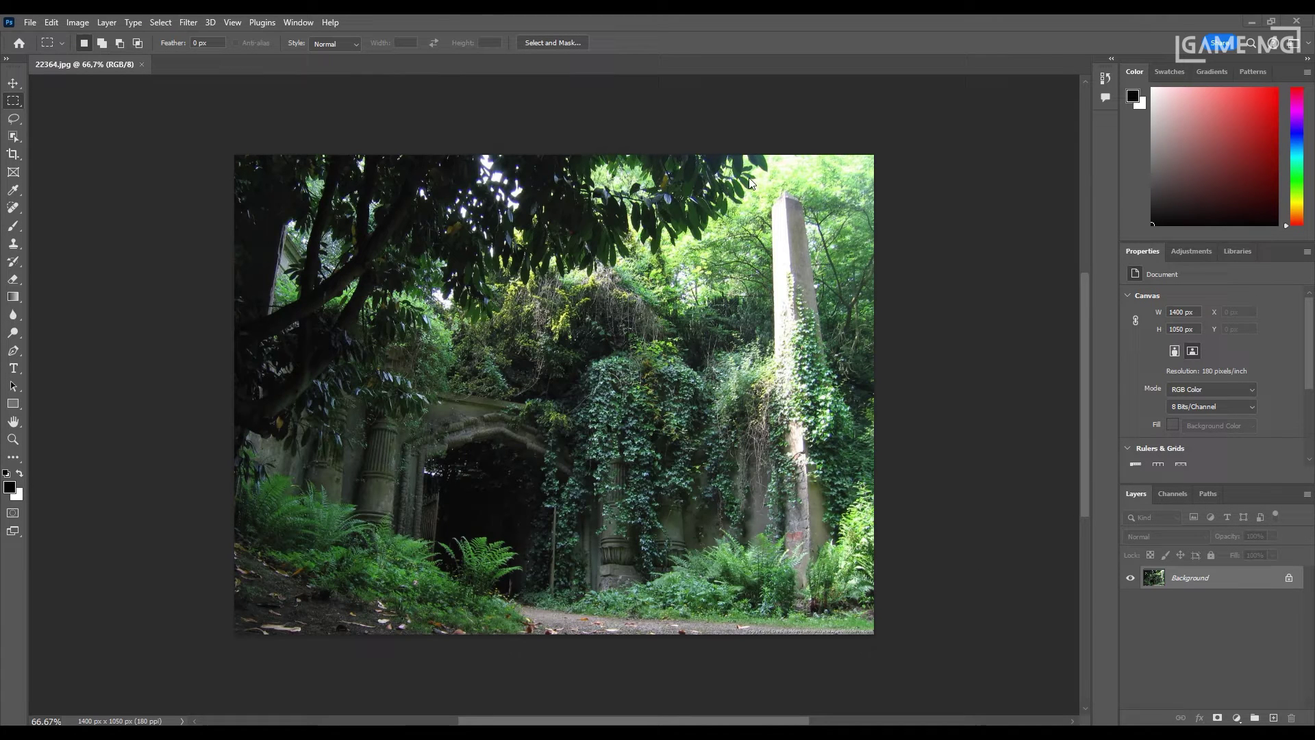
Step: Drag the crop handles outward on both sides of the forest photo, then cancel the expansion
{"action": "left_click", "coordinate": [13, 154]}
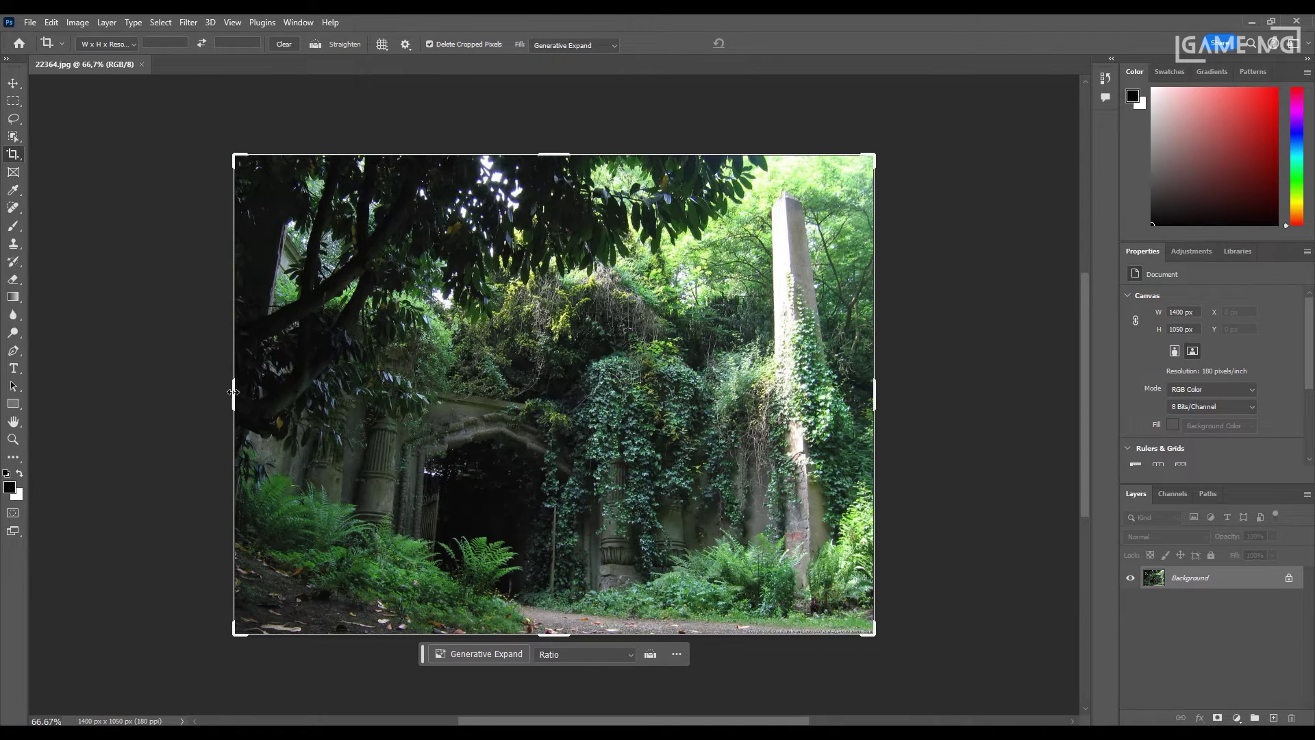
{"action": "left_click_drag", "start_coordinate": [233, 392], "coordinate": [72, 383]}
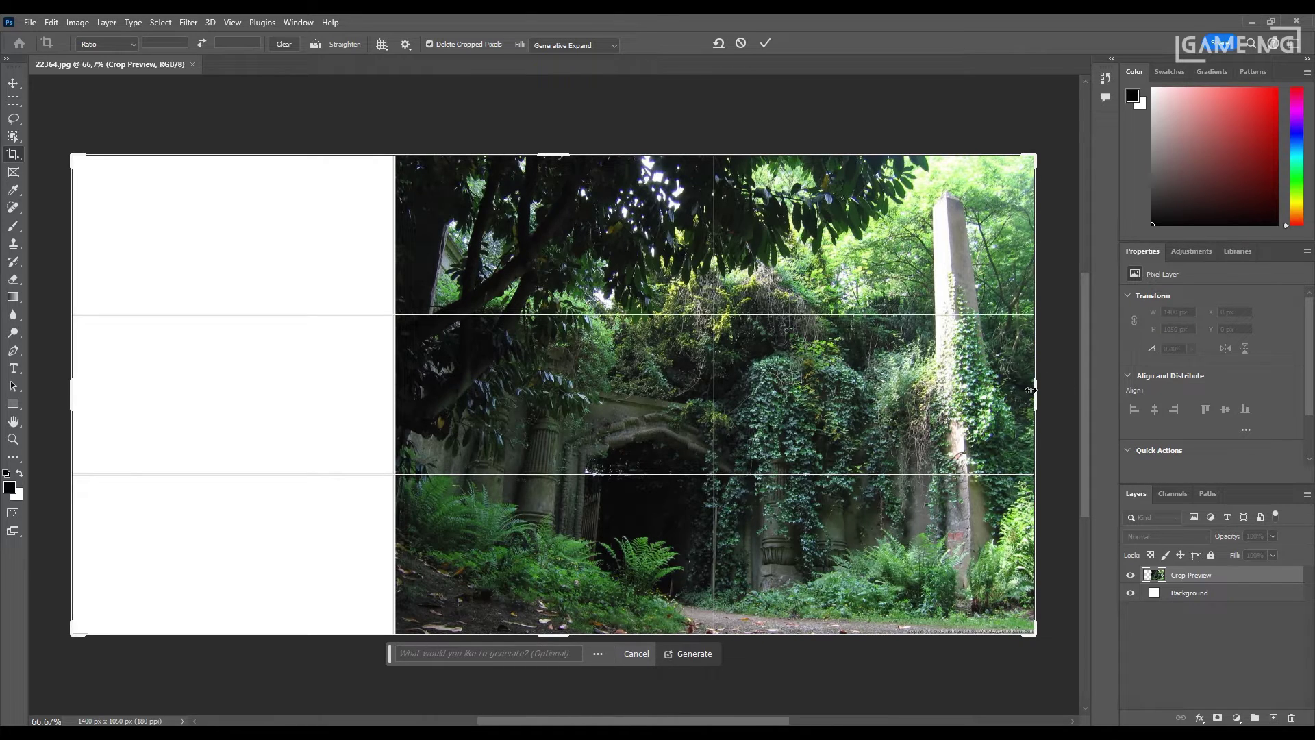
{"action": "mouse_move", "coordinate": [1031, 390]}
{"action": "left_mouse_down"}
{"action": "mouse_move", "coordinate": [961, 390]}
{"action": "mouse_move", "coordinate": [1045, 391]}
{"action": "left_mouse_up"}
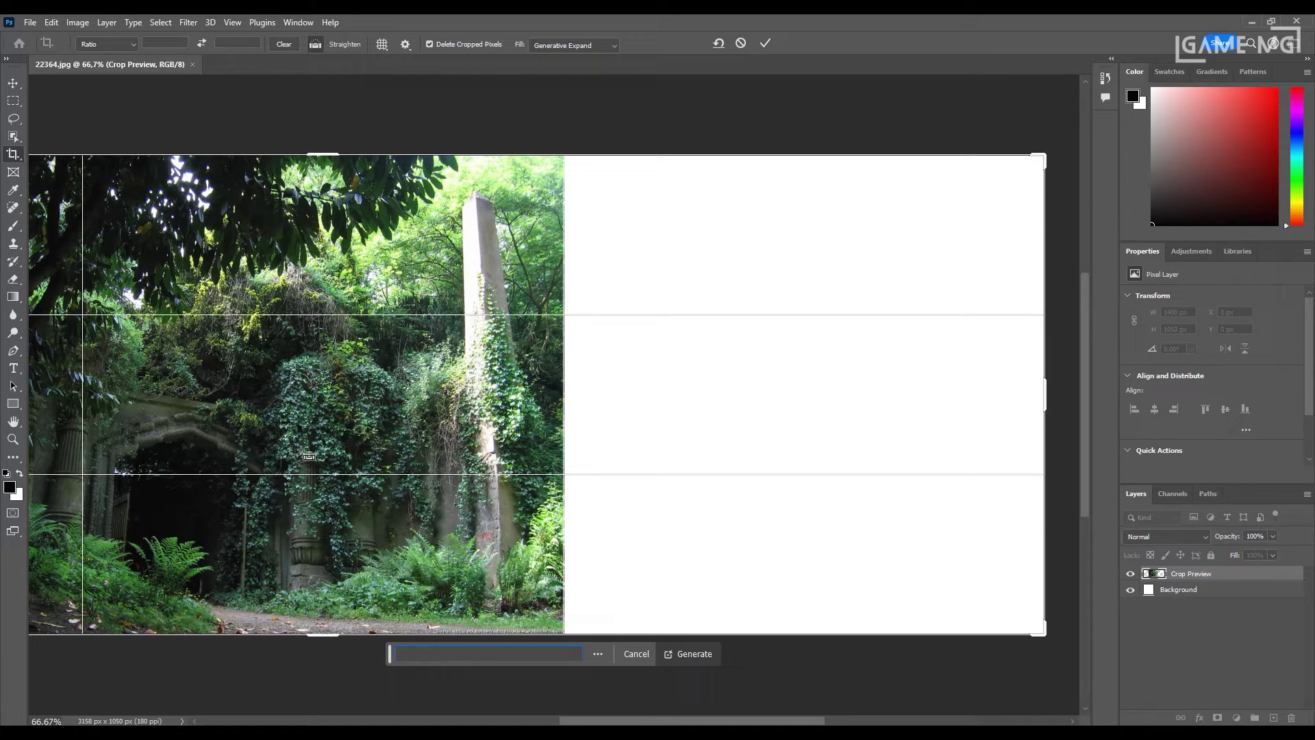
{"action": "scroll", "coordinate": [411, 476], "scroll_direction": "down", "scroll_amount": 1}
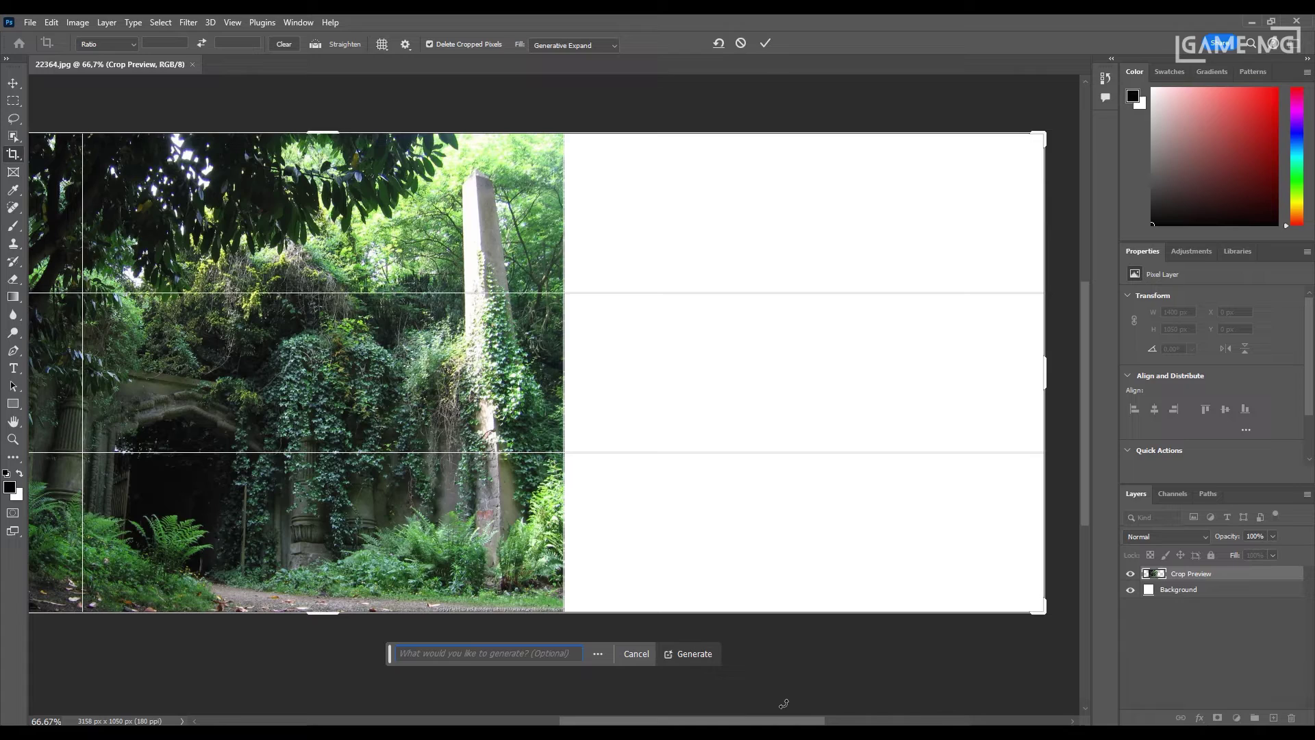
{"action": "key", "text": "Escape"}
{"action": "key", "text": "m"}
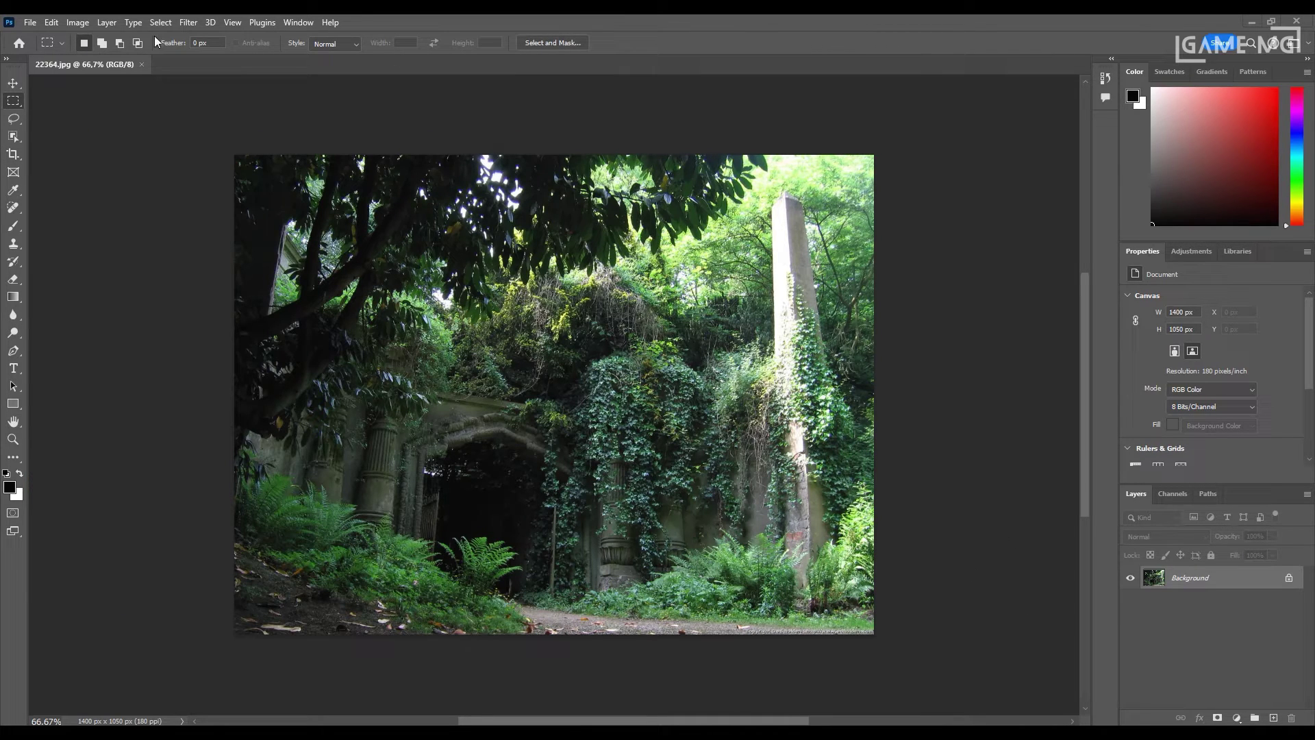
Step: Widen the forest canvas again on left and right, then Generative Expand the new space
{"action": "left_click", "coordinate": [12, 157]}
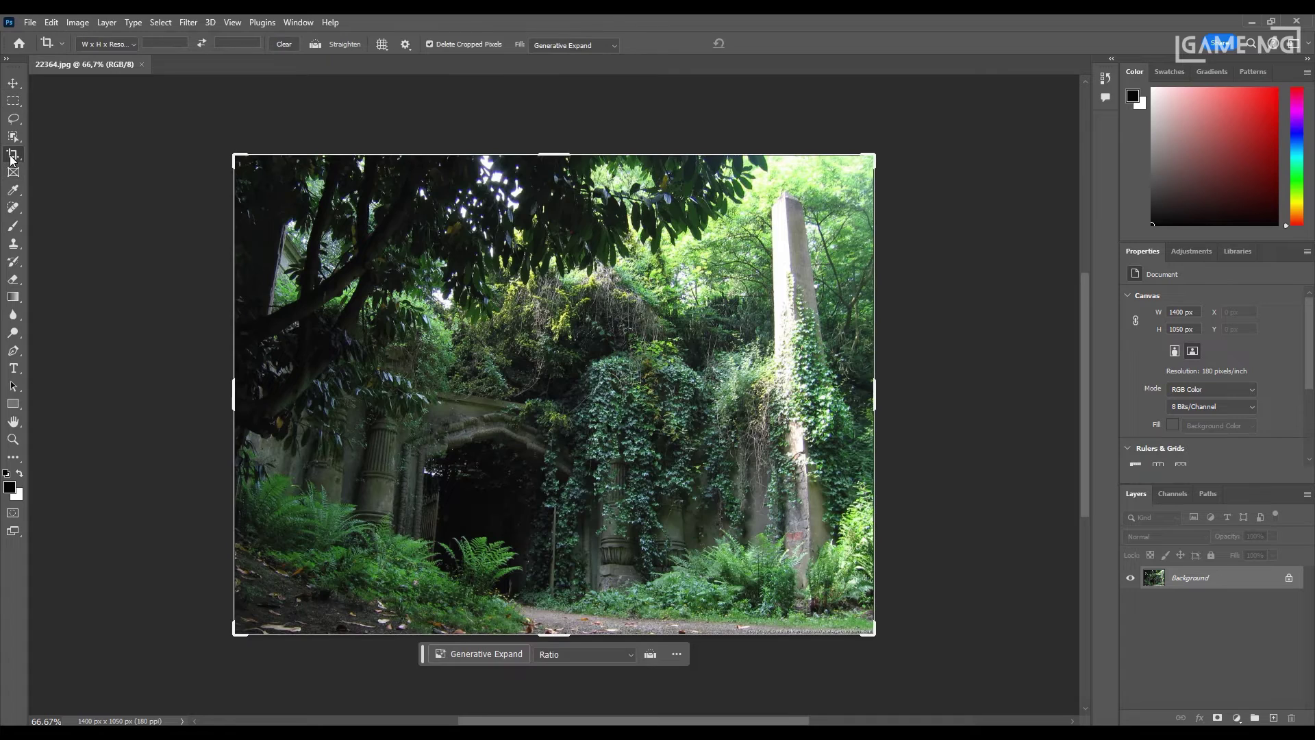
{"action": "left_click_drag", "start_coordinate": [234, 394], "coordinate": [73, 385]}
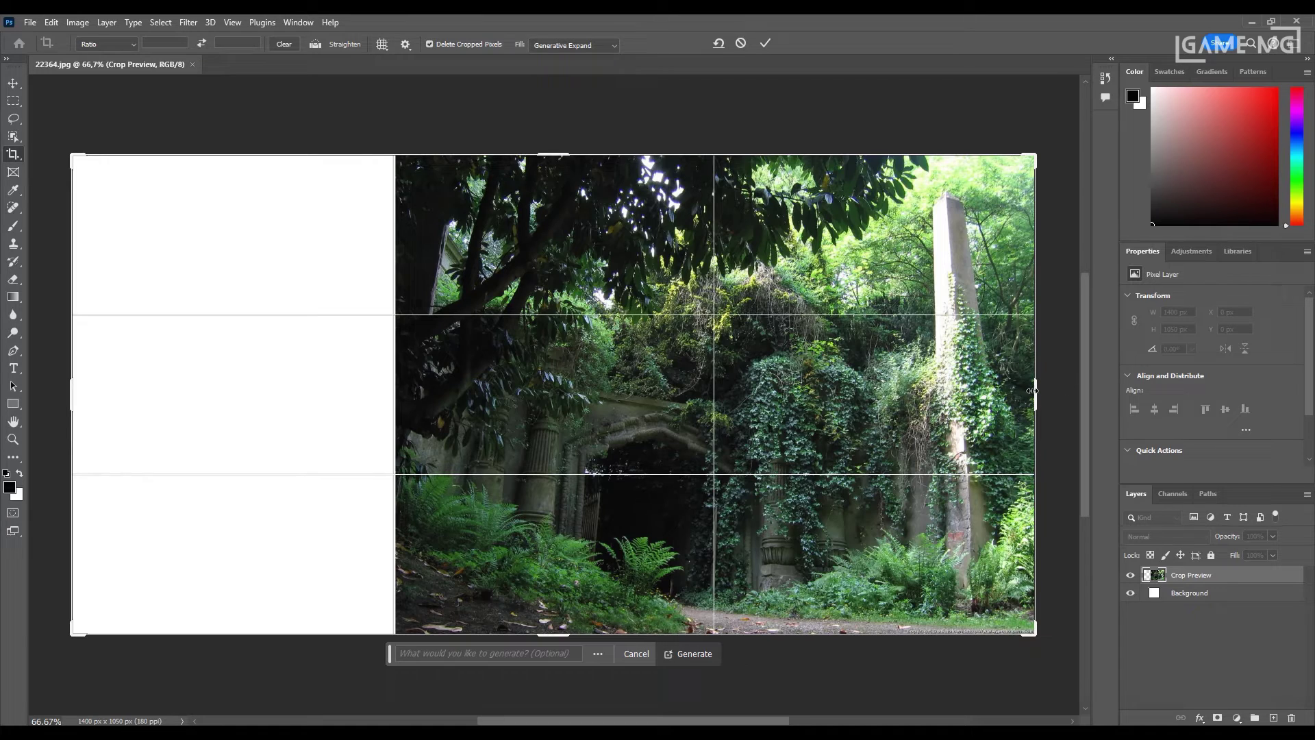
{"action": "mouse_move", "coordinate": [1033, 391]}
{"action": "left_mouse_down"}
{"action": "mouse_move", "coordinate": [1071, 382]}
{"action": "mouse_move", "coordinate": [1034, 376]}
{"action": "mouse_move", "coordinate": [1042, 389]}
{"action": "left_mouse_up"}
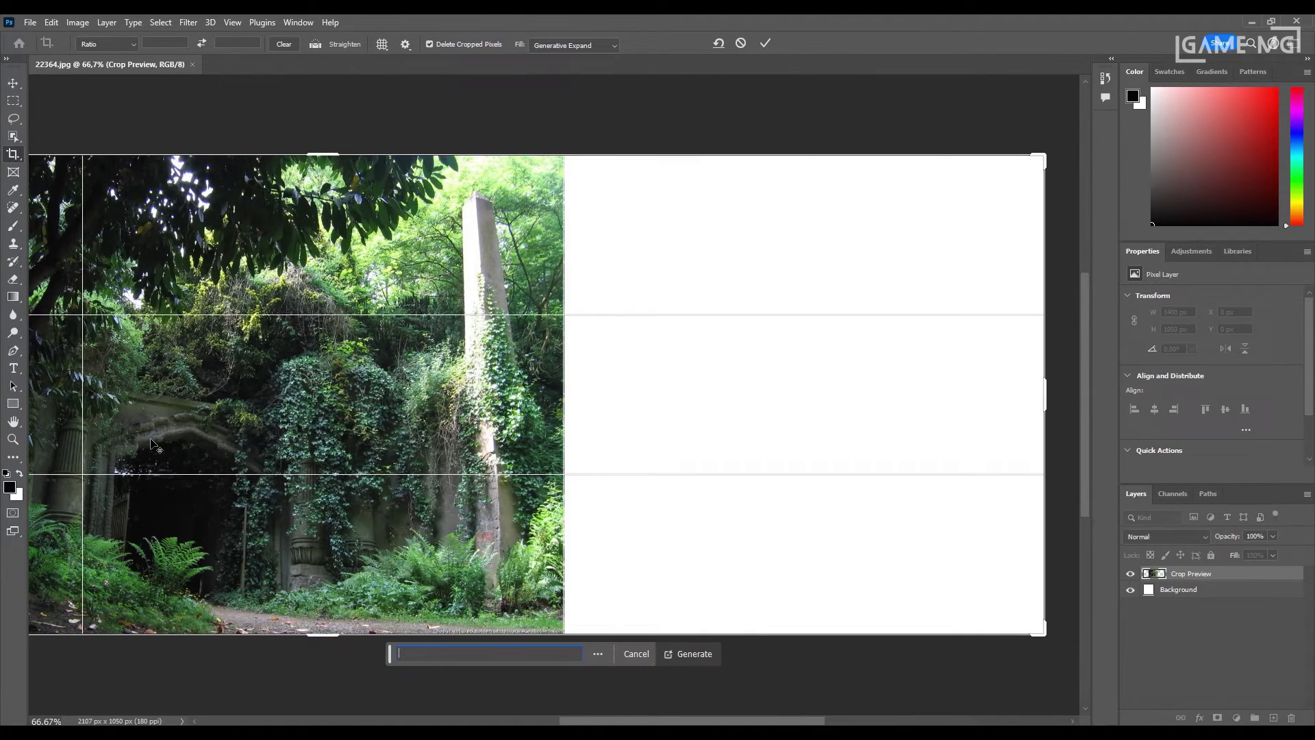
{"action": "scroll", "coordinate": [281, 535], "scroll_direction": "down", "scroll_amount": 1}
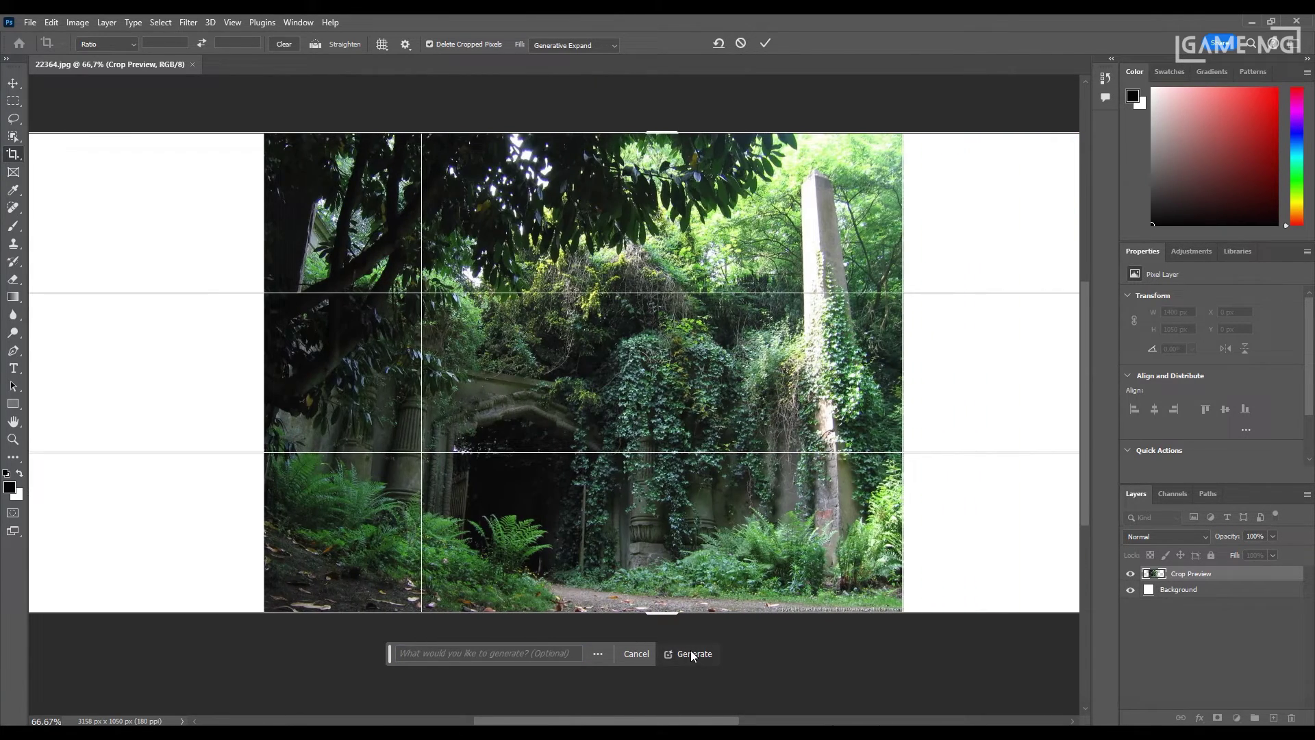
{"action": "left_click", "coordinate": [691, 653]}
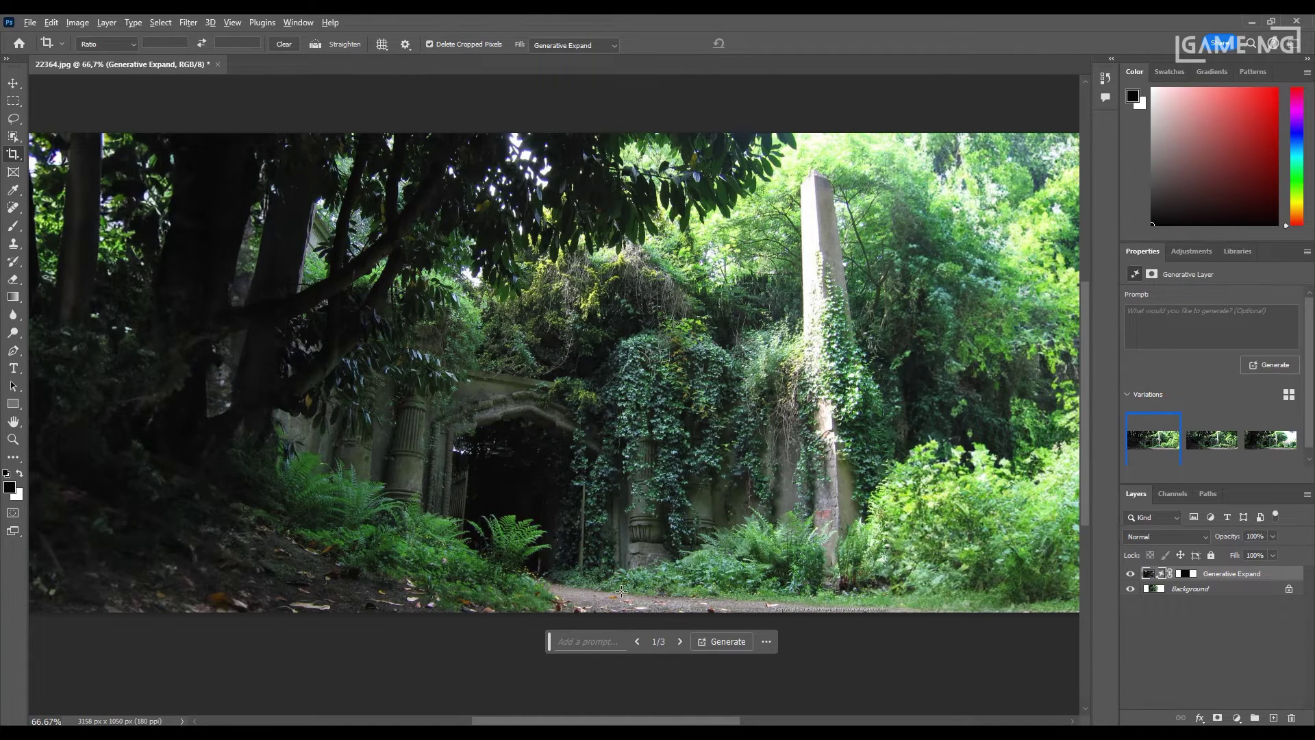
{"action": "scroll", "coordinate": [621, 590], "scroll_direction": "down", "scroll_amount": 5}
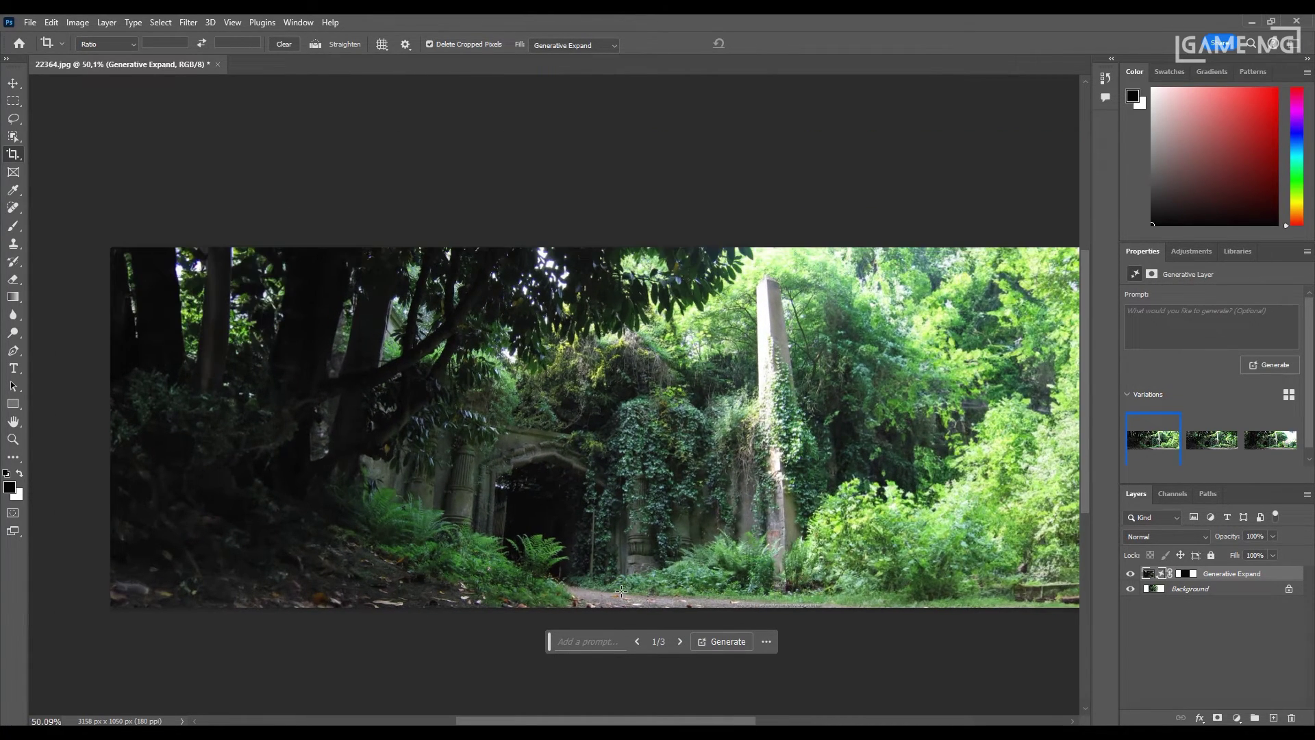
{"action": "scroll", "coordinate": [621, 591], "scroll_direction": "up", "scroll_amount": 1}
{"action": "mouse_move", "coordinate": [559, 722]}
{"action": "left_mouse_down"}
{"action": "mouse_move", "coordinate": [633, 722]}
{"action": "mouse_move", "coordinate": [558, 722]}
{"action": "left_mouse_up"}
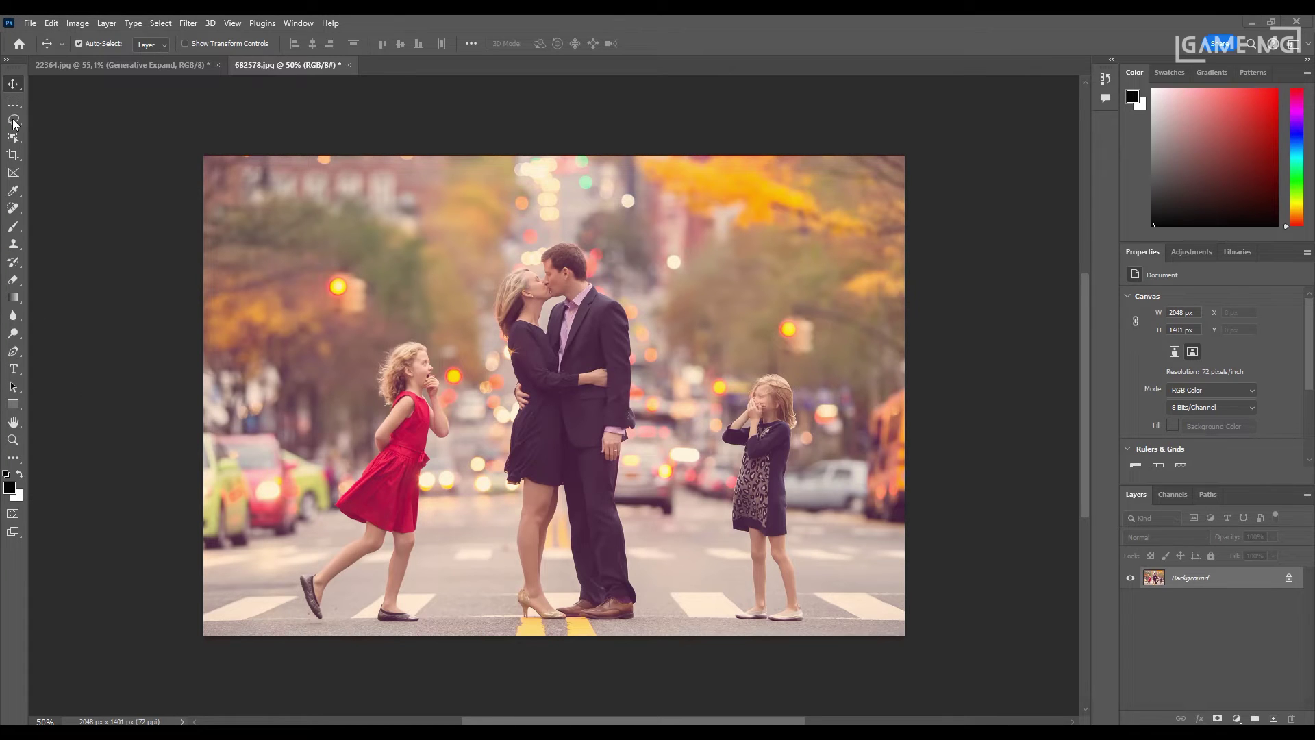
Step: Lasso the girl in red and remove her with an empty-prompt Generative Fill
{"action": "left_click", "coordinate": [13, 121]}
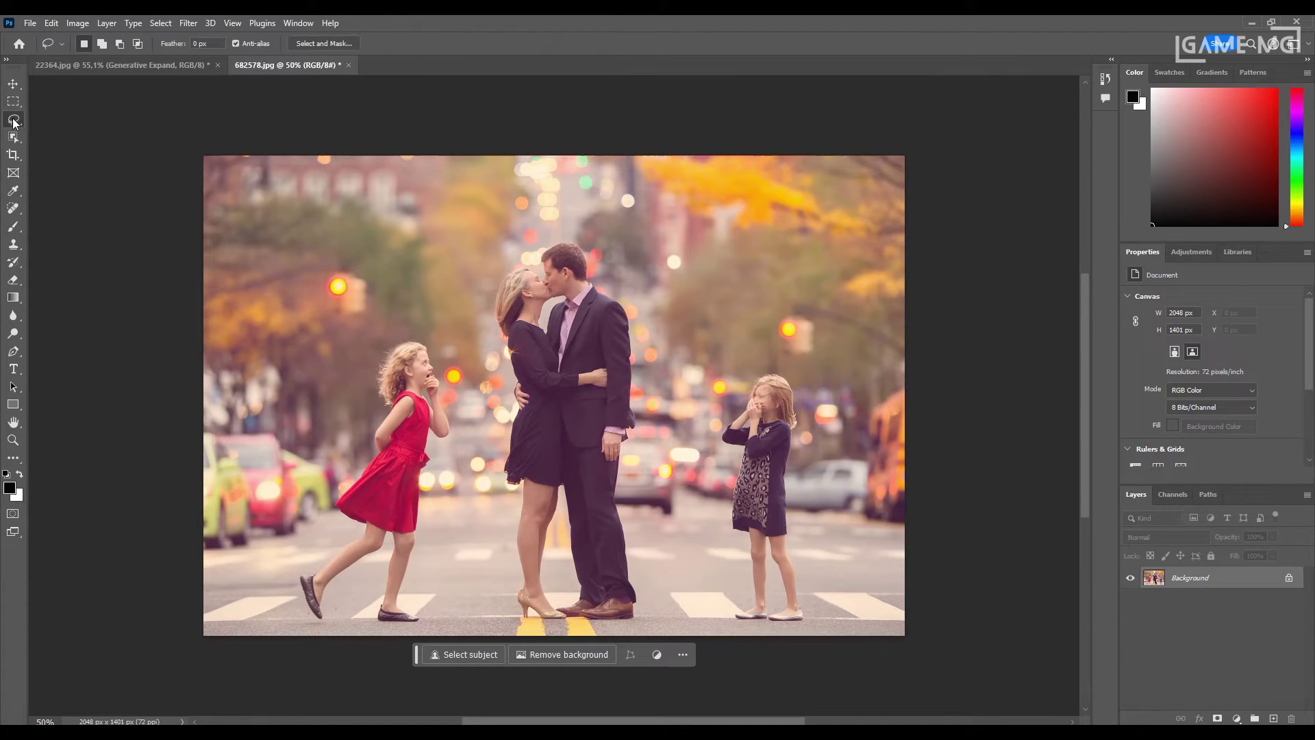
{"action": "mouse_move", "coordinate": [375, 336]}
{"action": "left_mouse_down"}
{"action": "mouse_move", "coordinate": [318, 417]}
{"action": "mouse_move", "coordinate": [281, 586]}
{"action": "mouse_move", "coordinate": [285, 615]}
{"action": "mouse_move", "coordinate": [312, 628]}
{"action": "mouse_move", "coordinate": [401, 629]}
{"action": "mouse_move", "coordinate": [450, 587]}
{"action": "mouse_move", "coordinate": [464, 391]}
{"action": "mouse_move", "coordinate": [421, 332]}
{"action": "mouse_move", "coordinate": [374, 341]}
{"action": "left_mouse_up"}
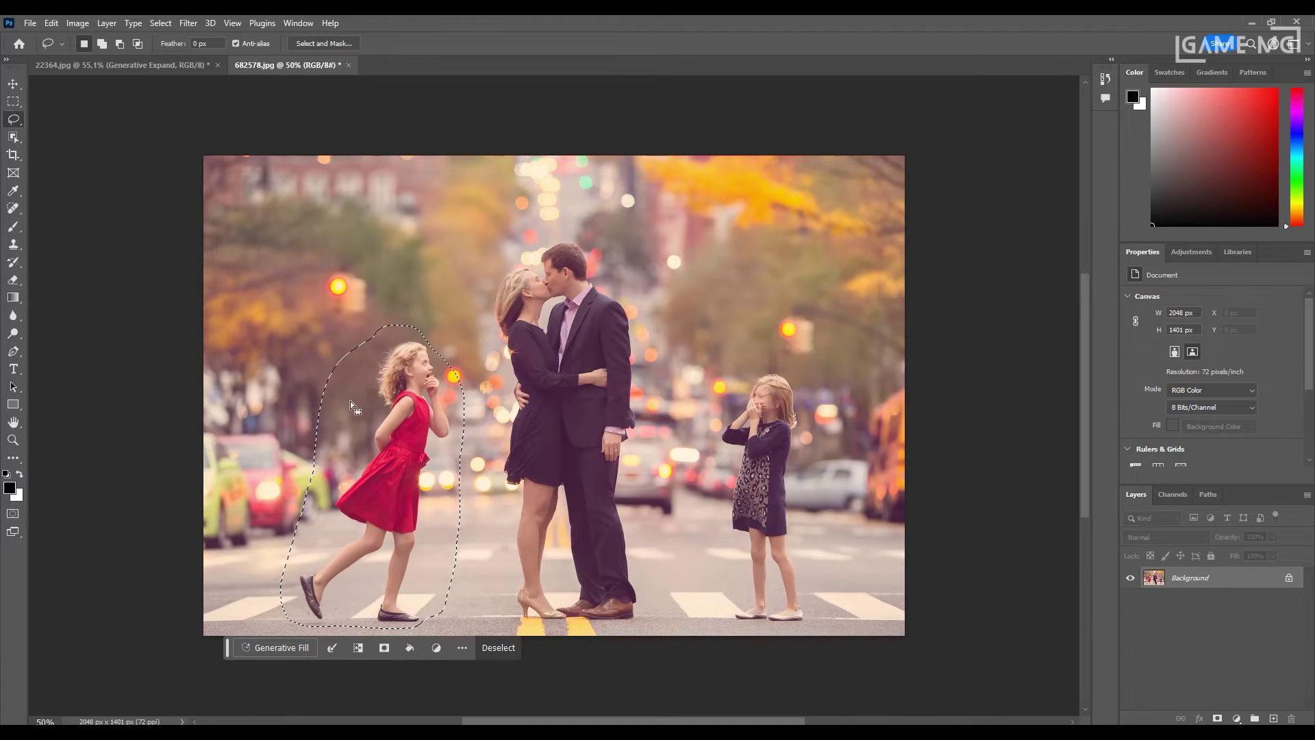
{"action": "left_click", "coordinate": [274, 647]}
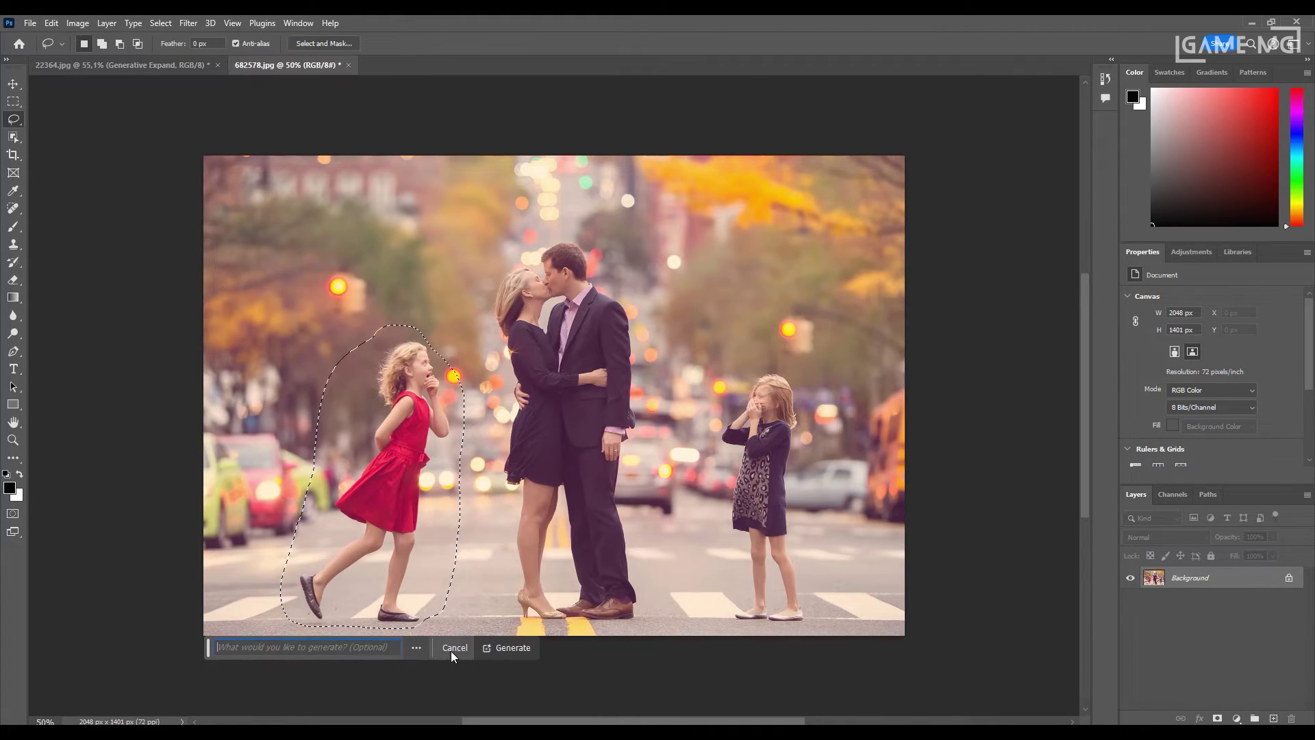
{"action": "left_click", "coordinate": [511, 648]}
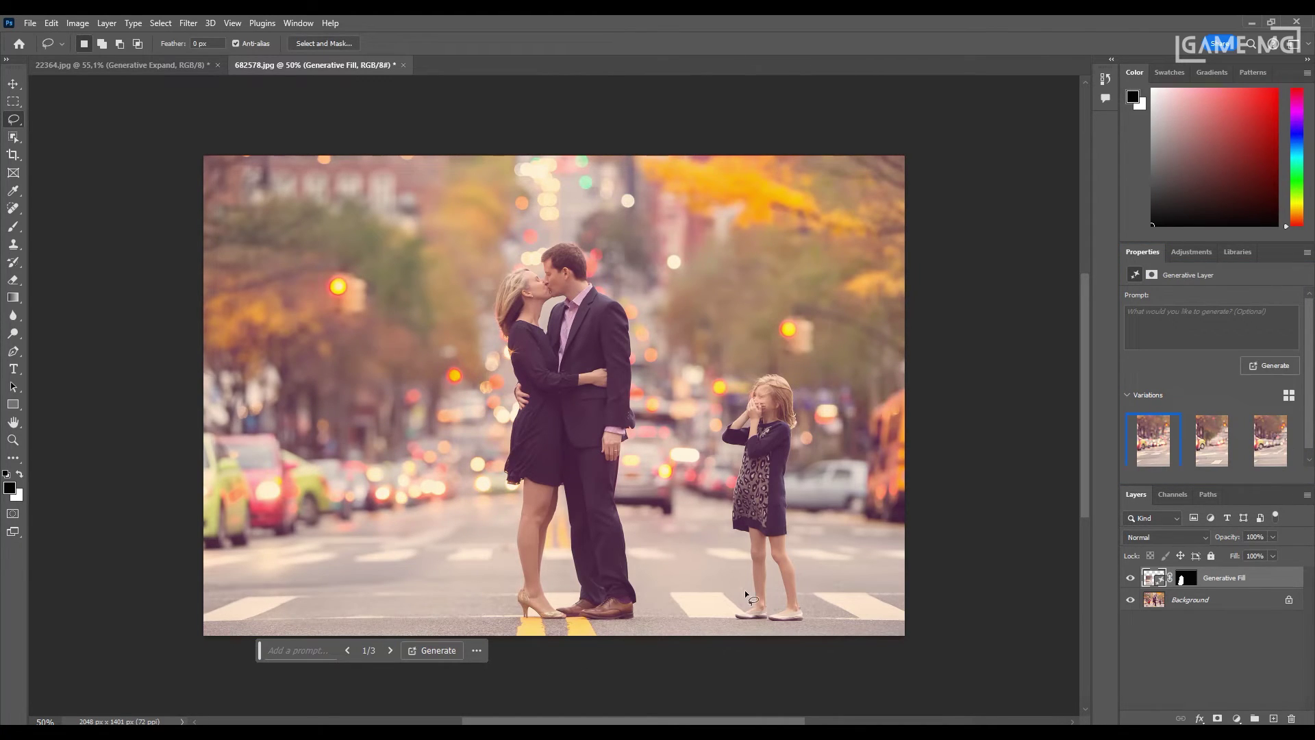
Step: Outline the second girl on the right and erase her with Generative Fill
{"action": "mouse_move", "coordinate": [737, 627]}
{"action": "left_mouse_down"}
{"action": "mouse_move", "coordinate": [723, 597]}
{"action": "mouse_move", "coordinate": [741, 588]}
{"action": "mouse_move", "coordinate": [744, 560]}
{"action": "mouse_move", "coordinate": [715, 508]}
{"action": "mouse_move", "coordinate": [709, 436]}
{"action": "mouse_move", "coordinate": [714, 390]}
{"action": "mouse_move", "coordinate": [753, 346]}
{"action": "mouse_move", "coordinate": [784, 355]}
{"action": "mouse_move", "coordinate": [817, 399]}
{"action": "mouse_move", "coordinate": [858, 583]}
{"action": "mouse_move", "coordinate": [814, 632]}
{"action": "mouse_move", "coordinate": [740, 634]}
{"action": "left_mouse_up"}
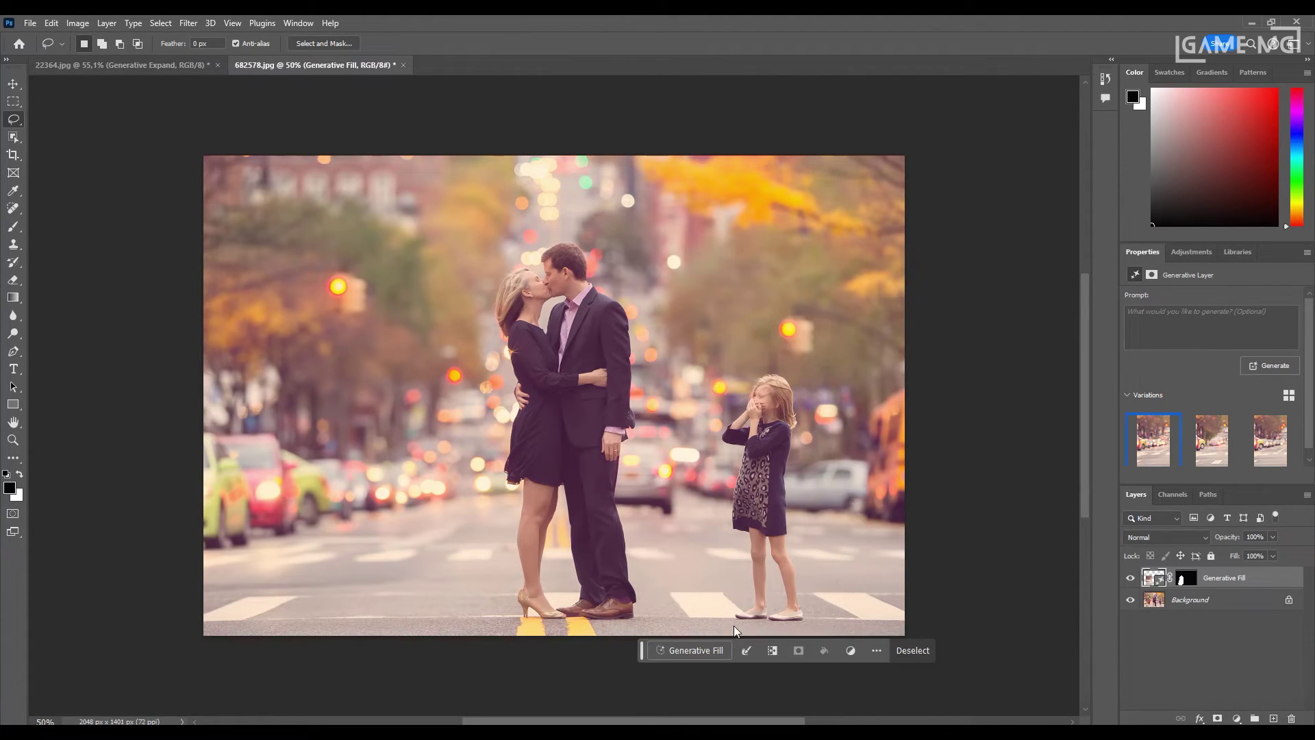
{"action": "left_click", "coordinate": [706, 650]}
{"action": "left_click", "coordinate": [903, 650]}
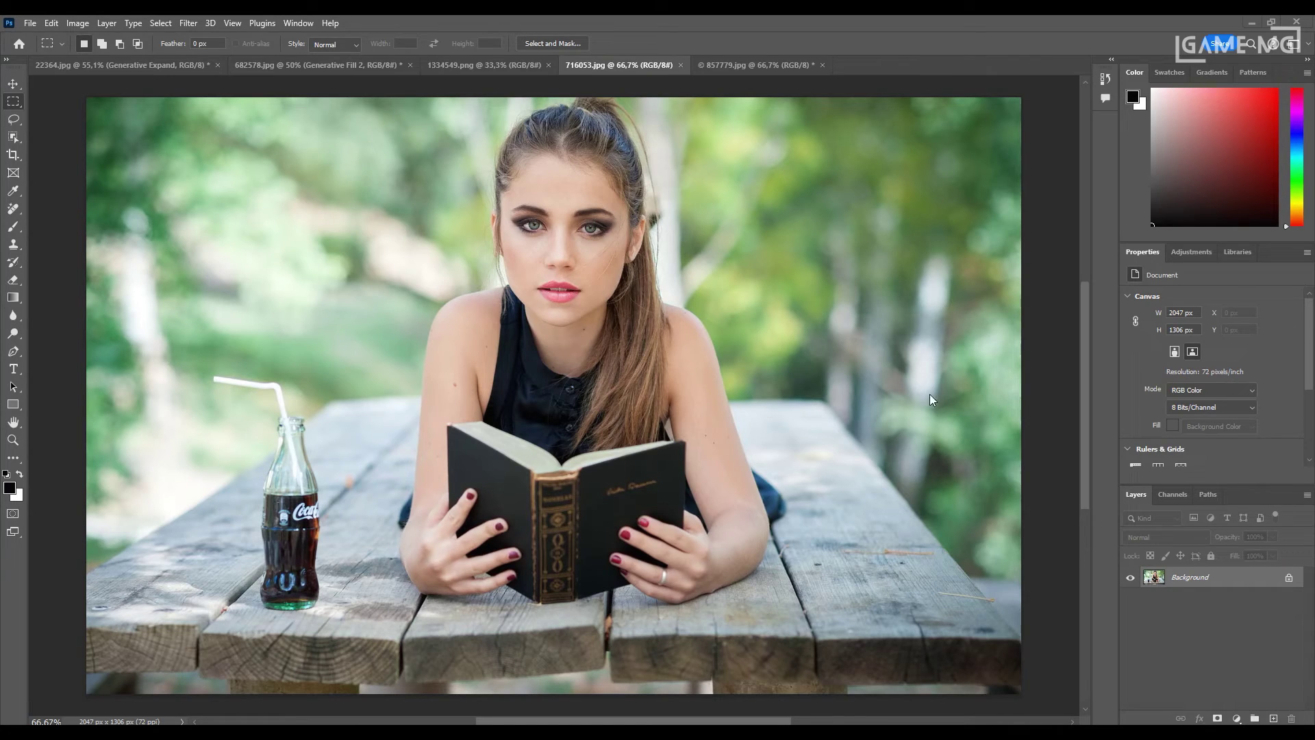
Step: With the Remove tool, brush a loop around the cola bottle and straw to erase them
{"action": "left_click", "coordinate": [11, 212]}
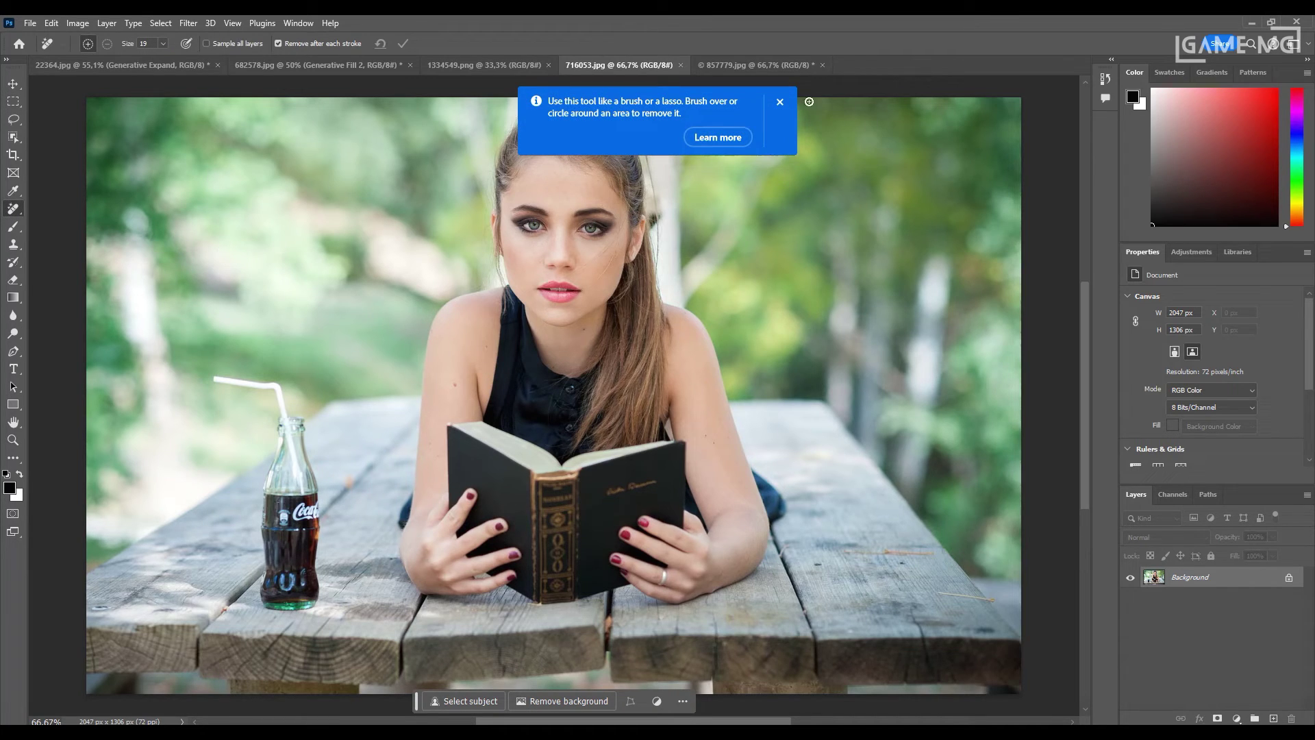
{"action": "left_click", "coordinate": [780, 103]}
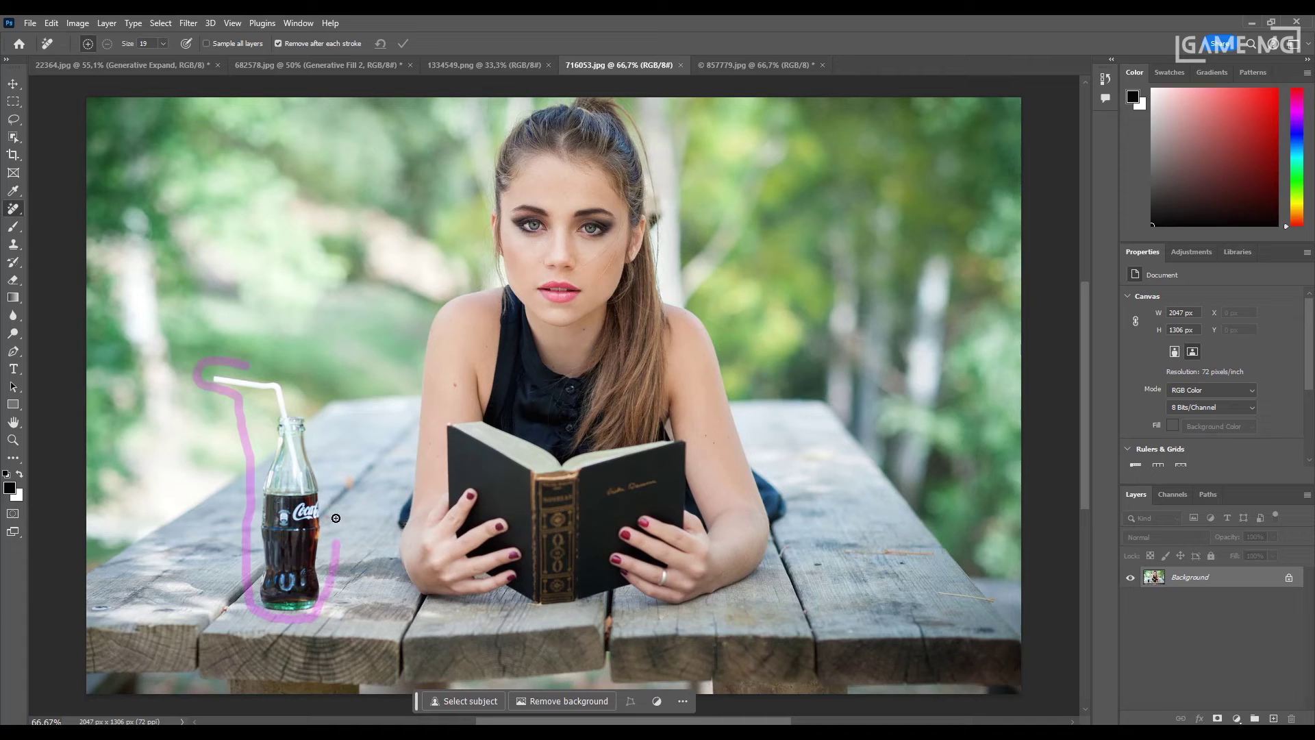
{"action": "left_click_drag", "start_coordinate": [238, 365], "coordinate": [245, 366]}
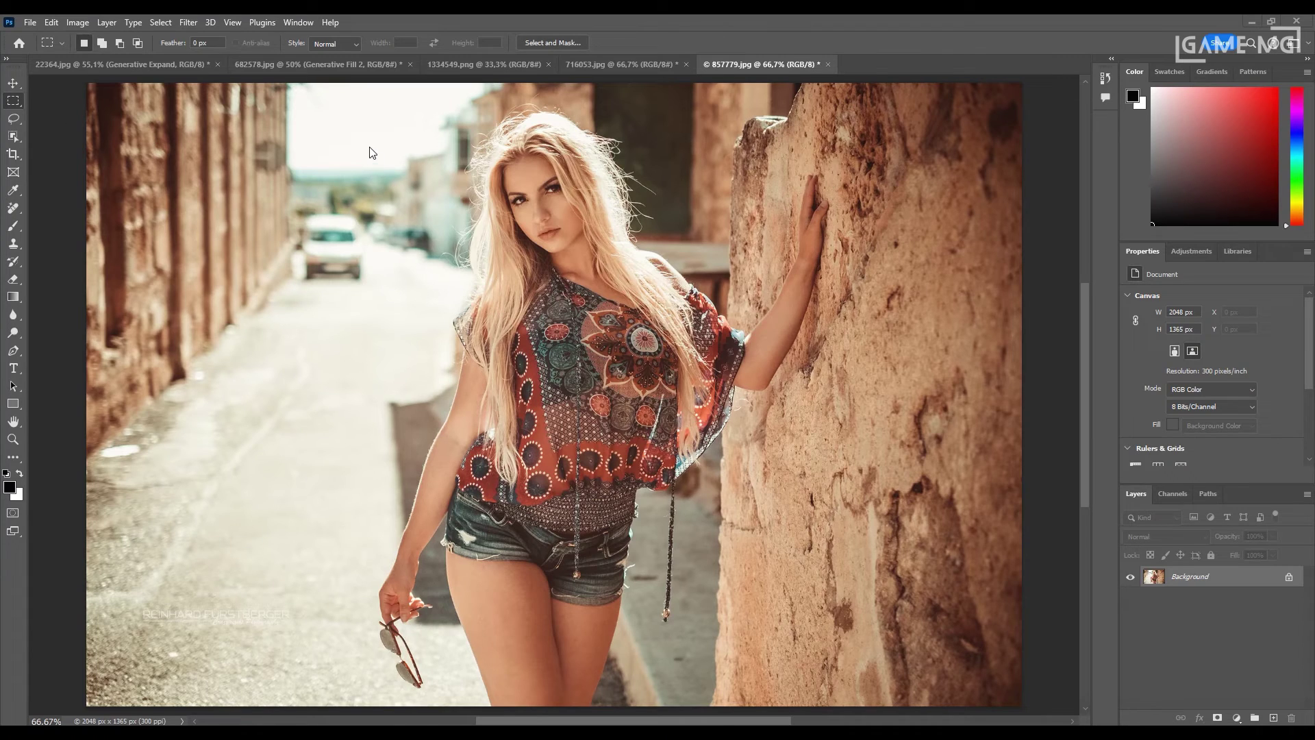
Step: Marquee the left street strip, then choose Pin bar position for the Generative Fill bar
{"action": "left_click_drag", "start_coordinate": [399, 107], "coordinate": [812, 395]}
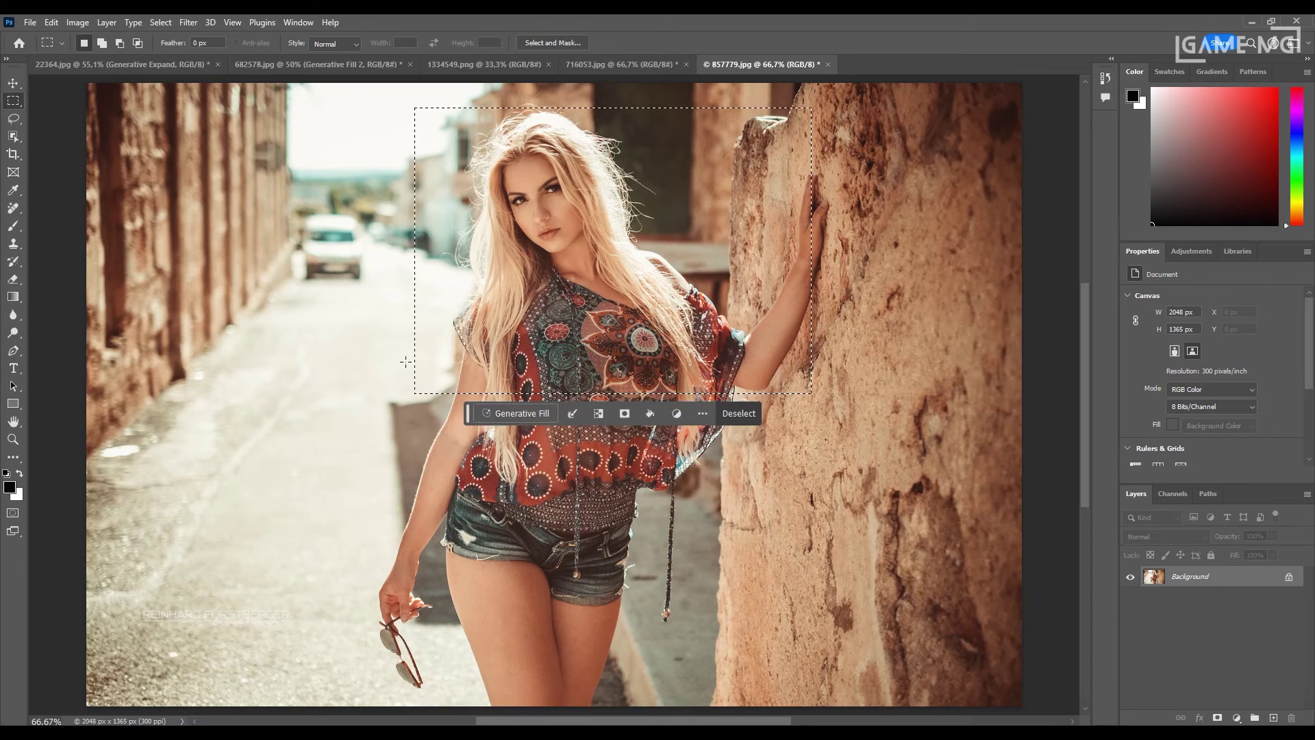
{"action": "left_click_drag", "start_coordinate": [222, 286], "coordinate": [436, 552]}
{"action": "left_click_drag", "start_coordinate": [119, 318], "coordinate": [291, 612]}
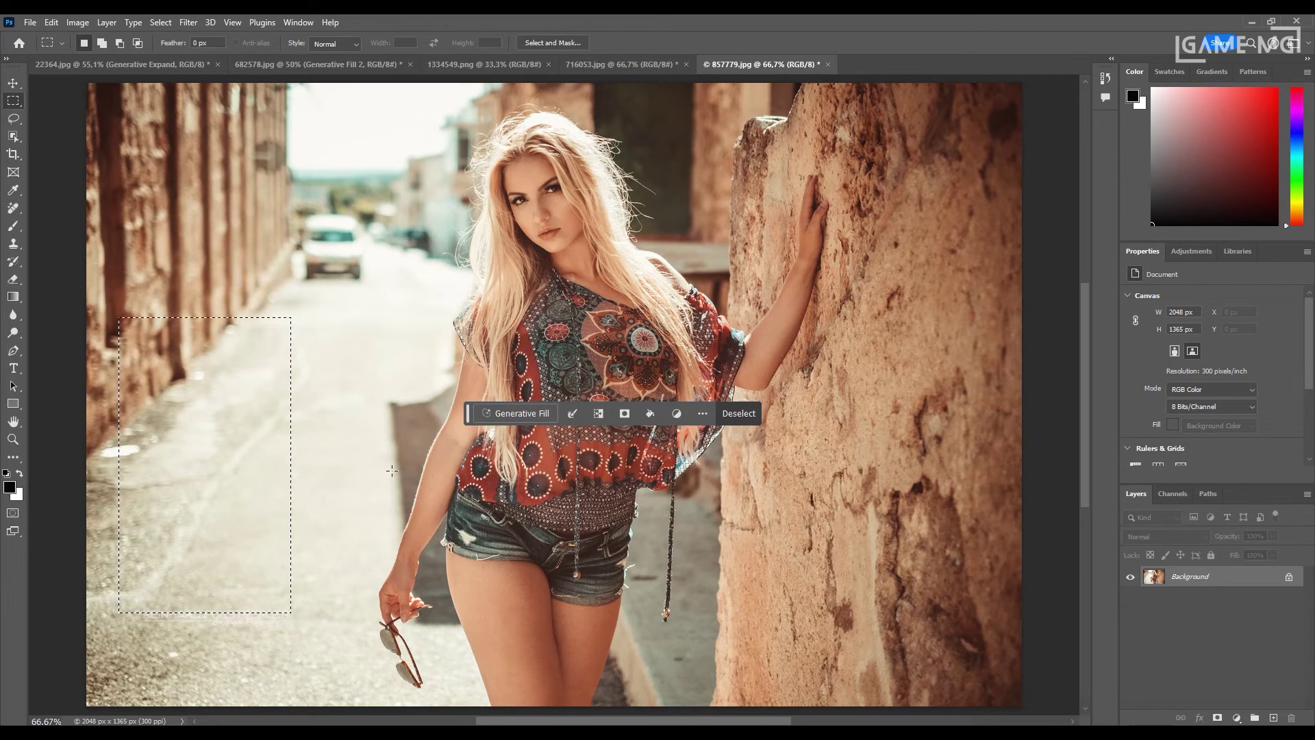
{"action": "left_click_drag", "start_coordinate": [467, 415], "coordinate": [413, 492]}
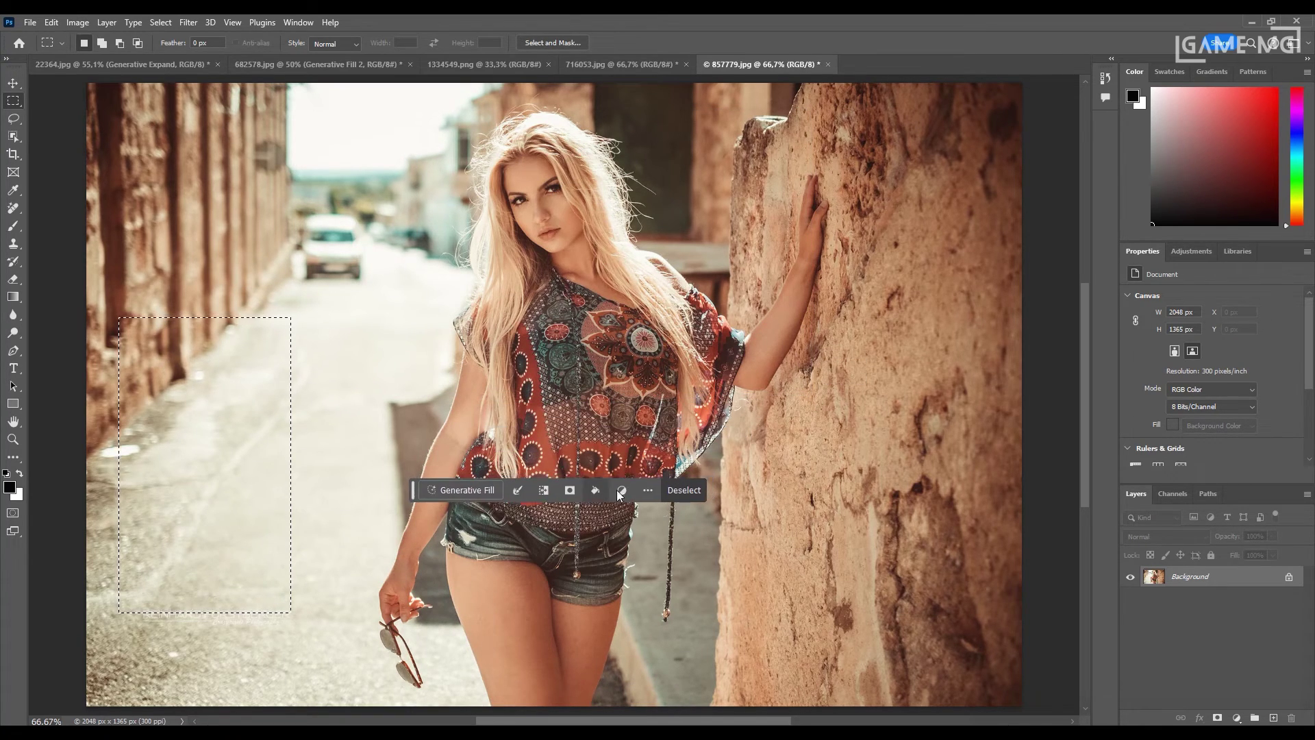
{"action": "left_click", "coordinate": [648, 490]}
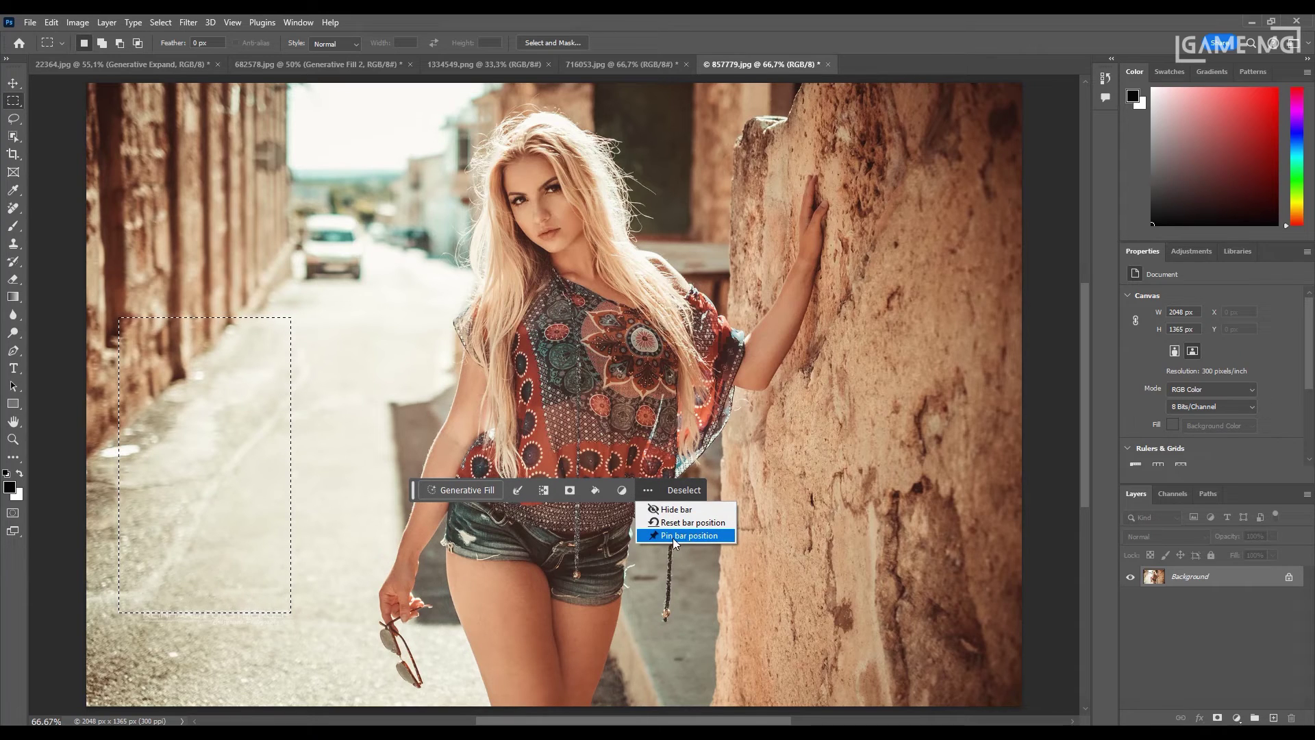
{"action": "left_click", "coordinate": [698, 536]}
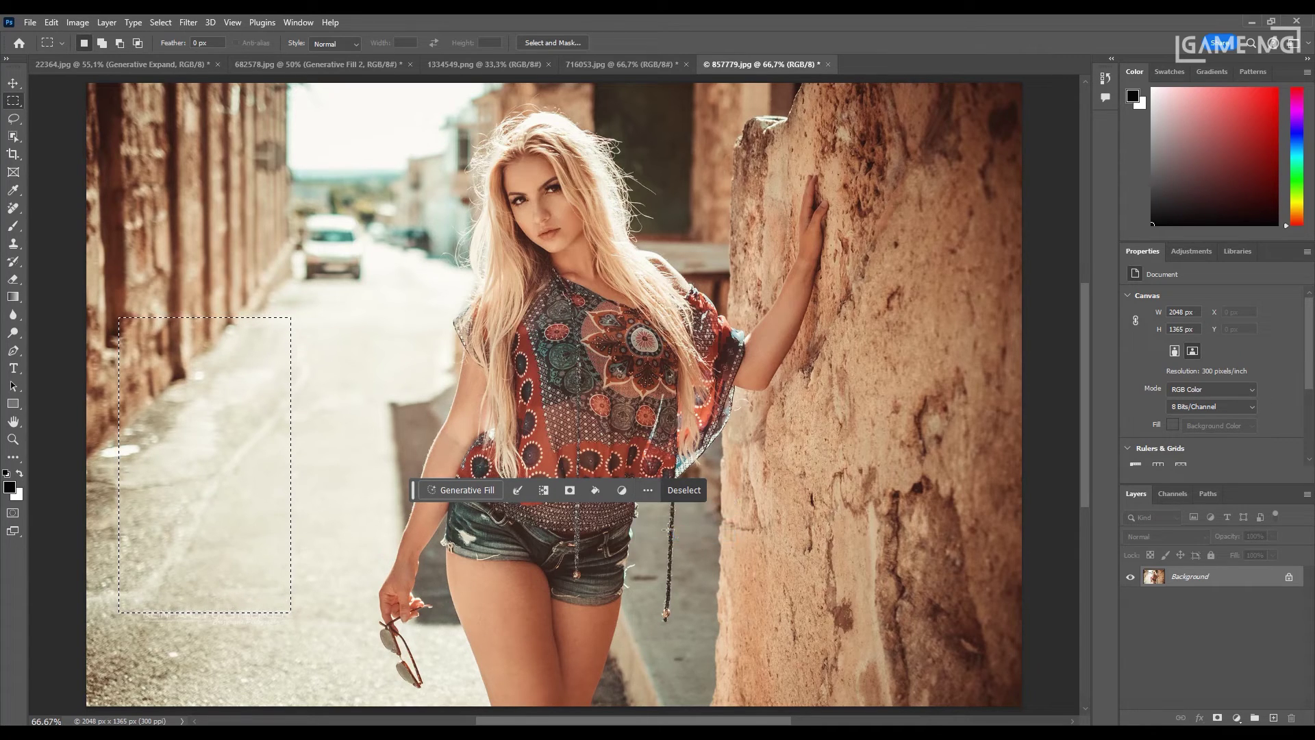
Step: Move the pinned bar to the image's bottom right and back while reselecting the woman's torso
{"action": "left_click_drag", "start_coordinate": [415, 491], "coordinate": [718, 663]}
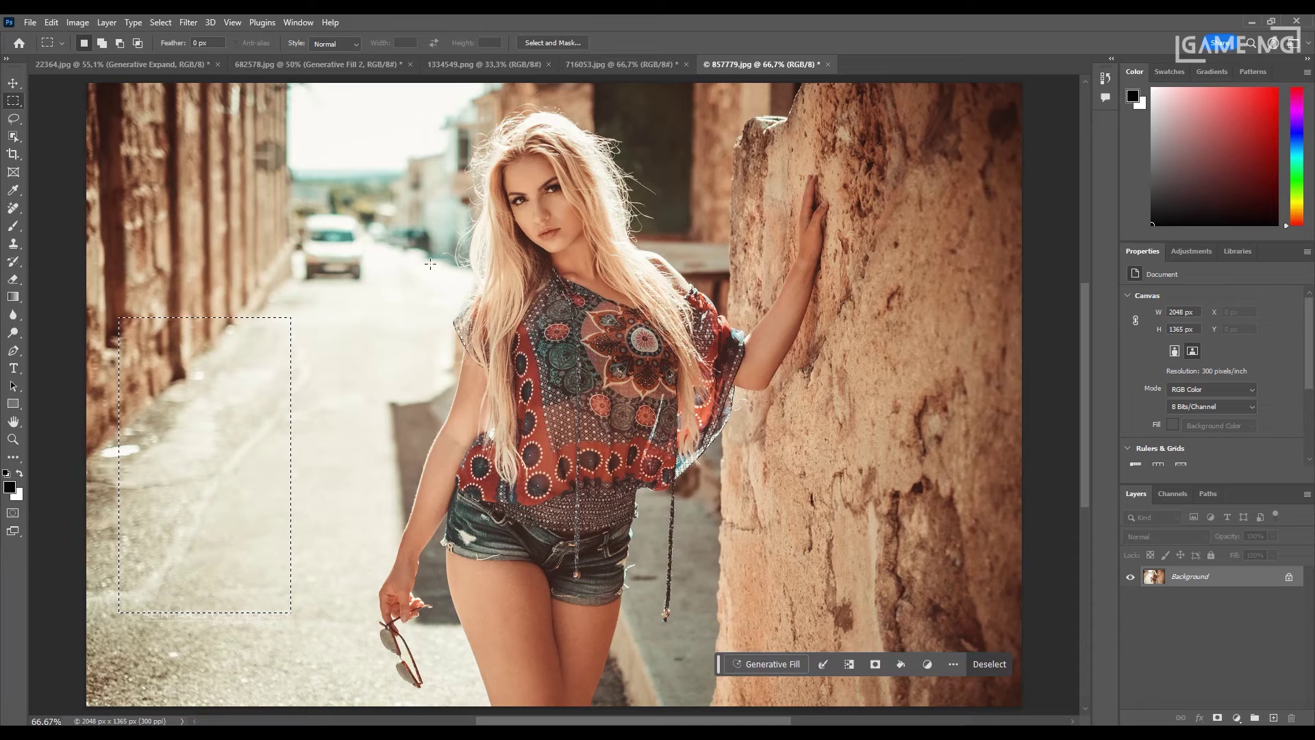
{"action": "left_click_drag", "start_coordinate": [430, 259], "coordinate": [771, 538]}
{"action": "left_click_drag", "start_coordinate": [285, 272], "coordinate": [494, 545]}
{"action": "left_click_drag", "start_coordinate": [447, 143], "coordinate": [729, 397]}
{"action": "left_click_drag", "start_coordinate": [287, 245], "coordinate": [730, 478]}
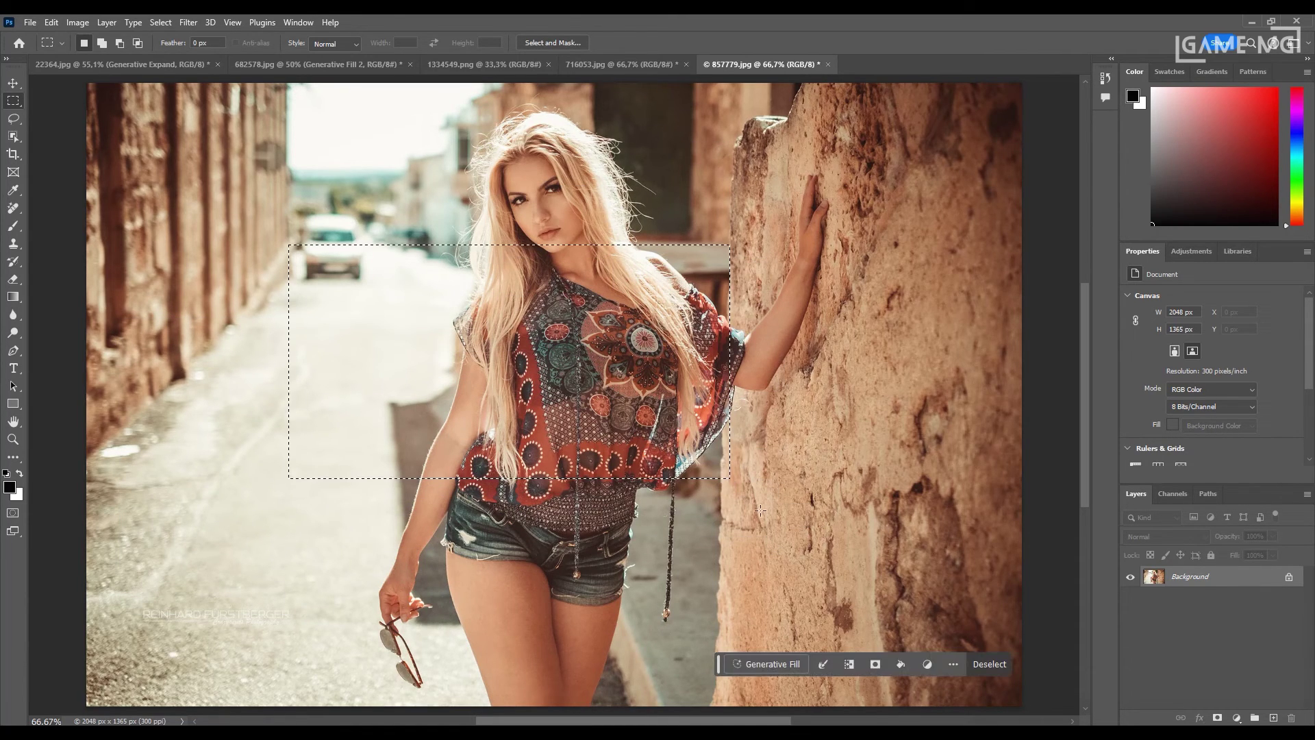
{"action": "left_click_drag", "start_coordinate": [719, 670], "coordinate": [101, 118]}
Step: Reselect the left street strip, pin the bar again, and reposition it near a torso selection
{"action": "left_click_drag", "start_coordinate": [119, 317], "coordinate": [291, 613]}
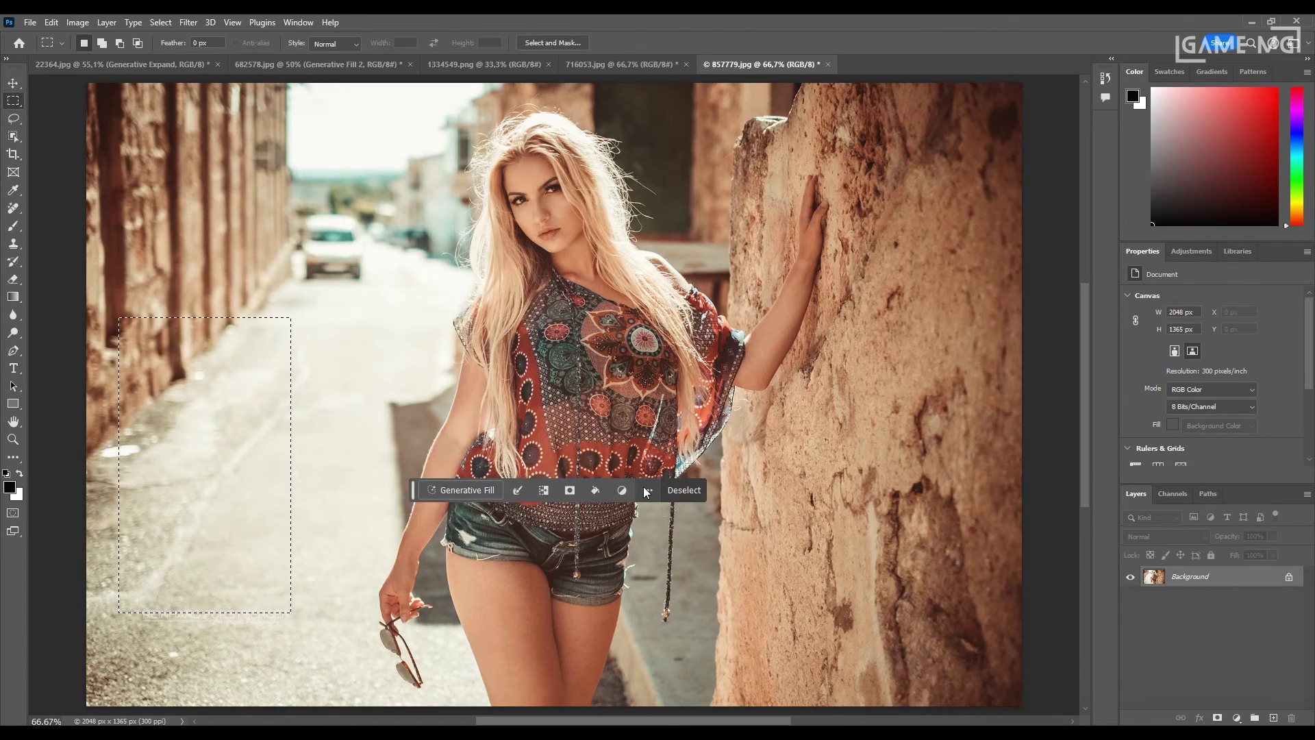
{"action": "left_click", "coordinate": [648, 490]}
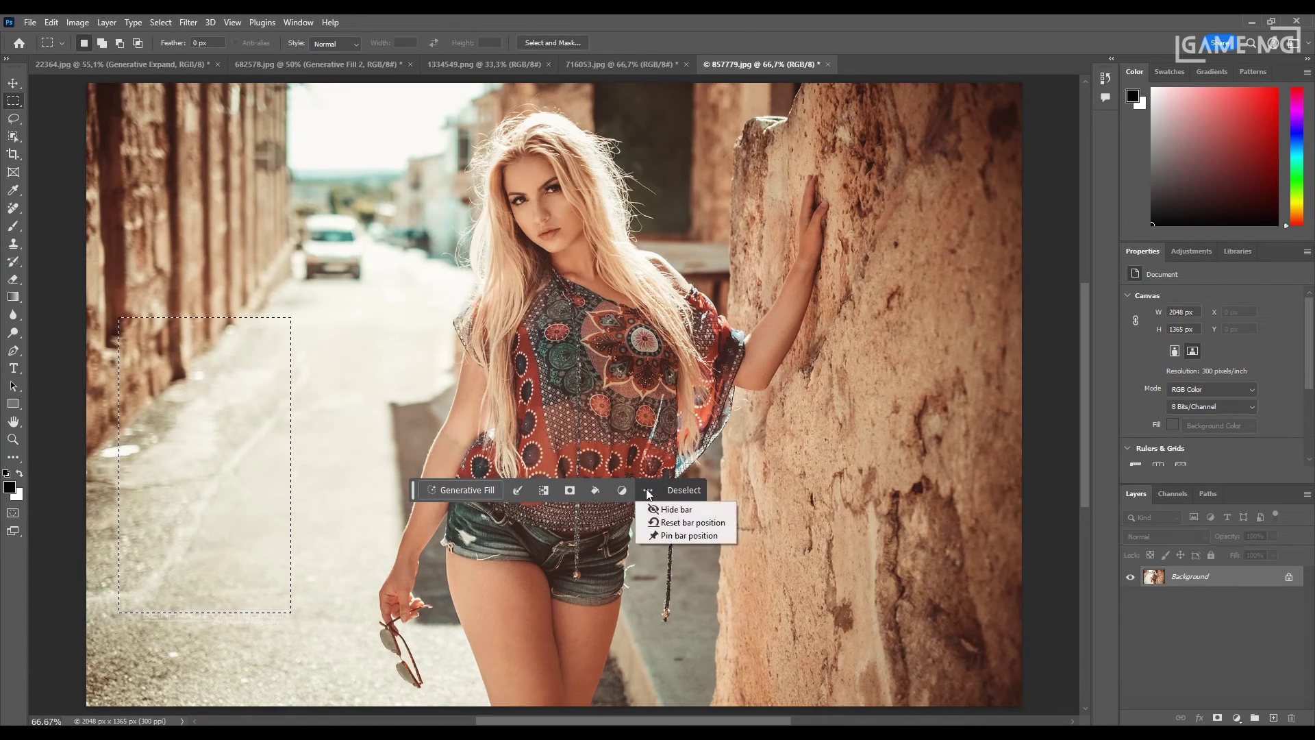
{"action": "left_click", "coordinate": [697, 535]}
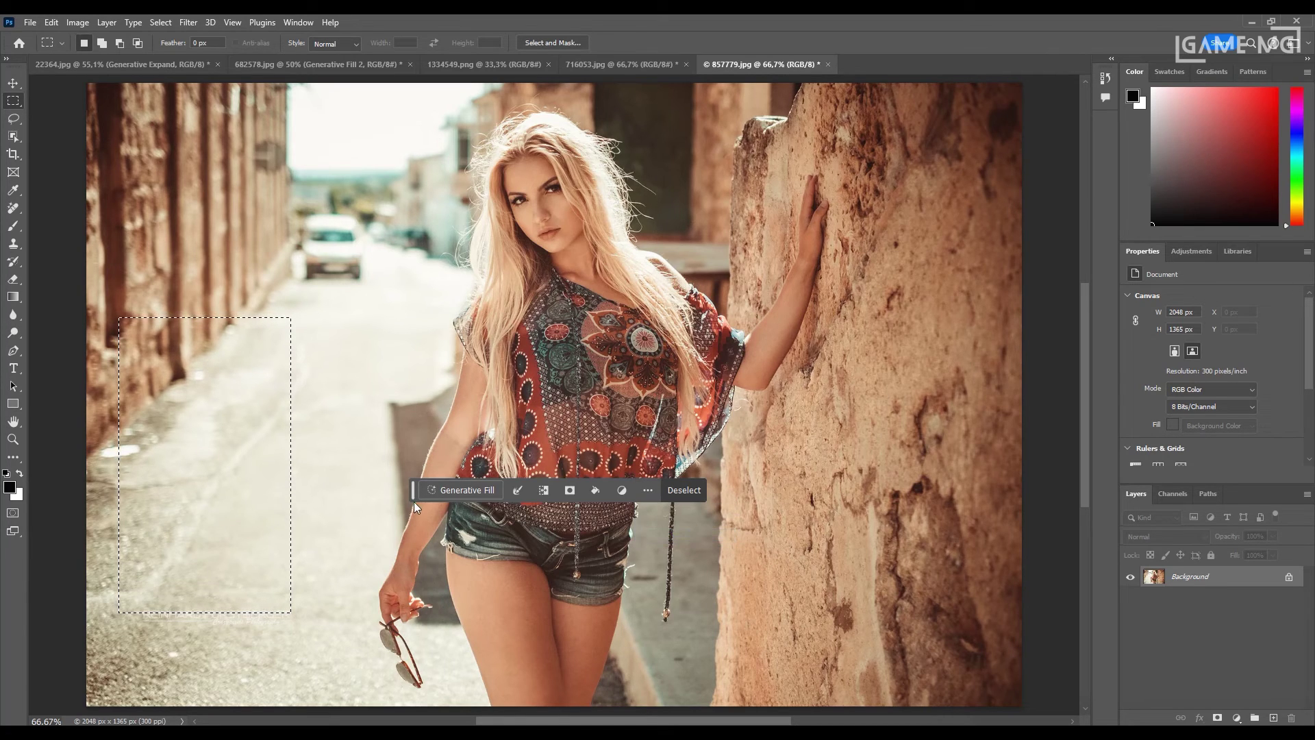
{"action": "left_click_drag", "start_coordinate": [416, 503], "coordinate": [722, 674]}
{"action": "left_click_drag", "start_coordinate": [429, 258], "coordinate": [770, 539]}
{"action": "left_click_drag", "start_coordinate": [281, 271], "coordinate": [487, 547]}
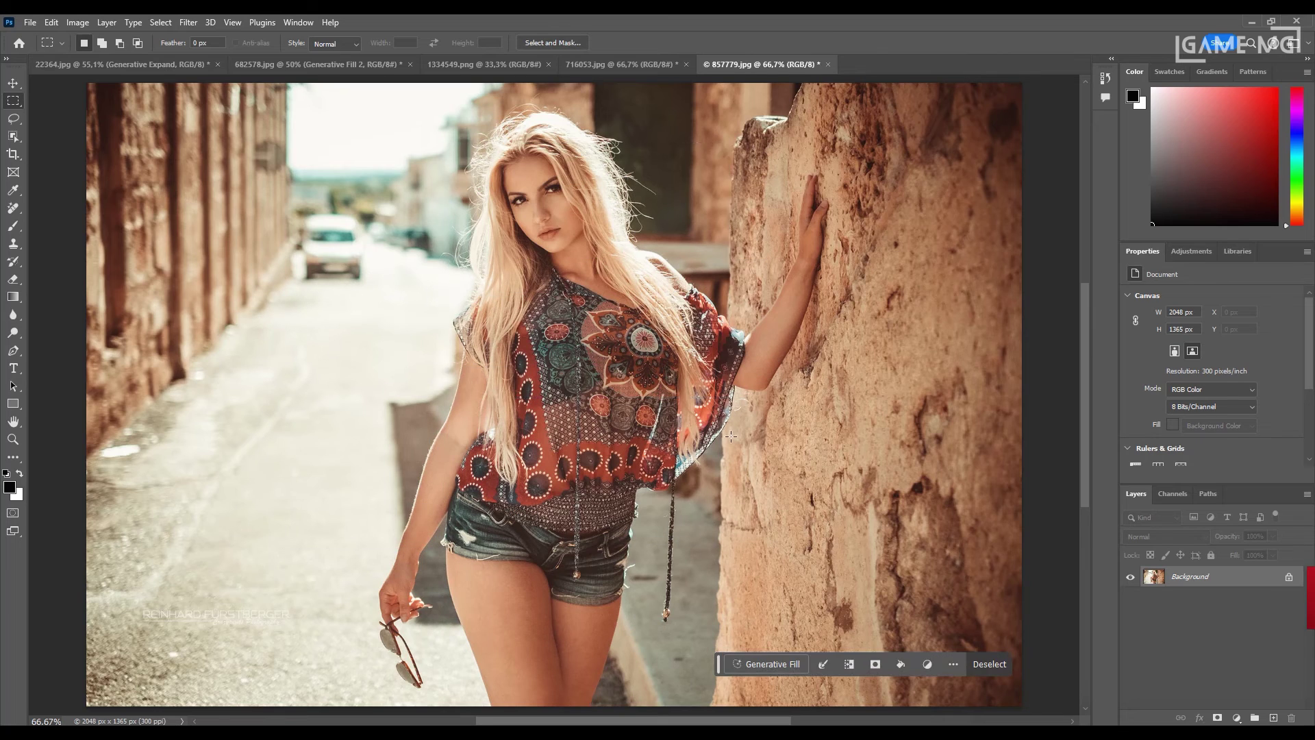
{"action": "left_click_drag", "start_coordinate": [288, 244], "coordinate": [730, 479]}
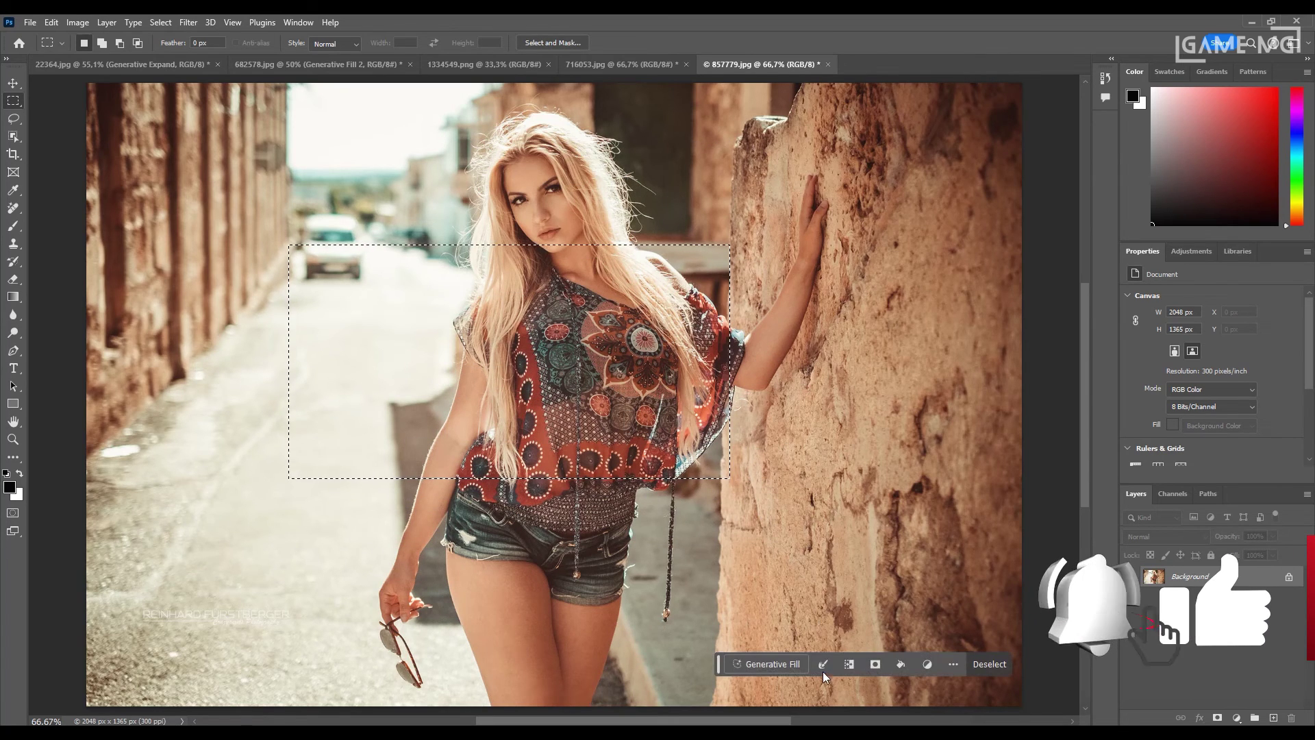
{"action": "left_click_drag", "start_coordinate": [718, 671], "coordinate": [100, 122]}
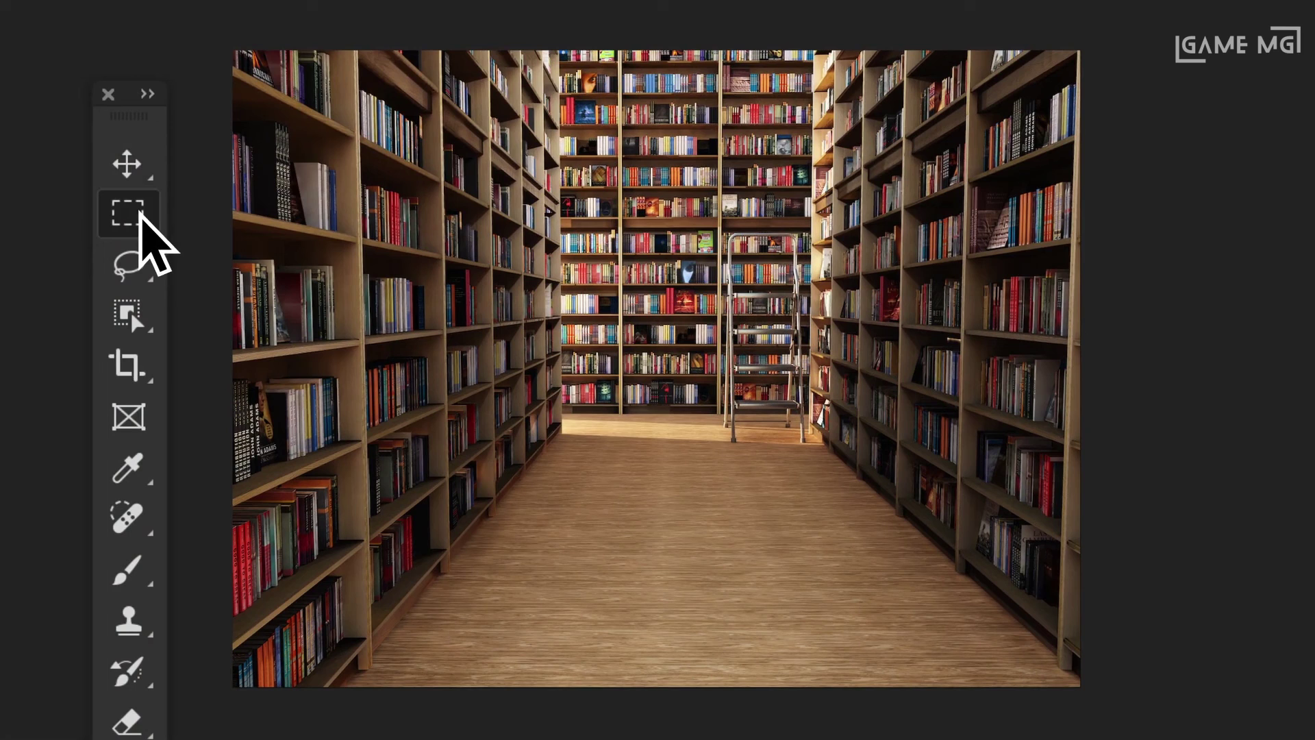
Step: Replace the back shelves at the aisle's end with a Generative Fill of 'jungle'
{"action": "left_click_drag", "start_coordinate": [600, 370], "coordinate": [826, 49]}
{"action": "left_click", "coordinate": [515, 489]}
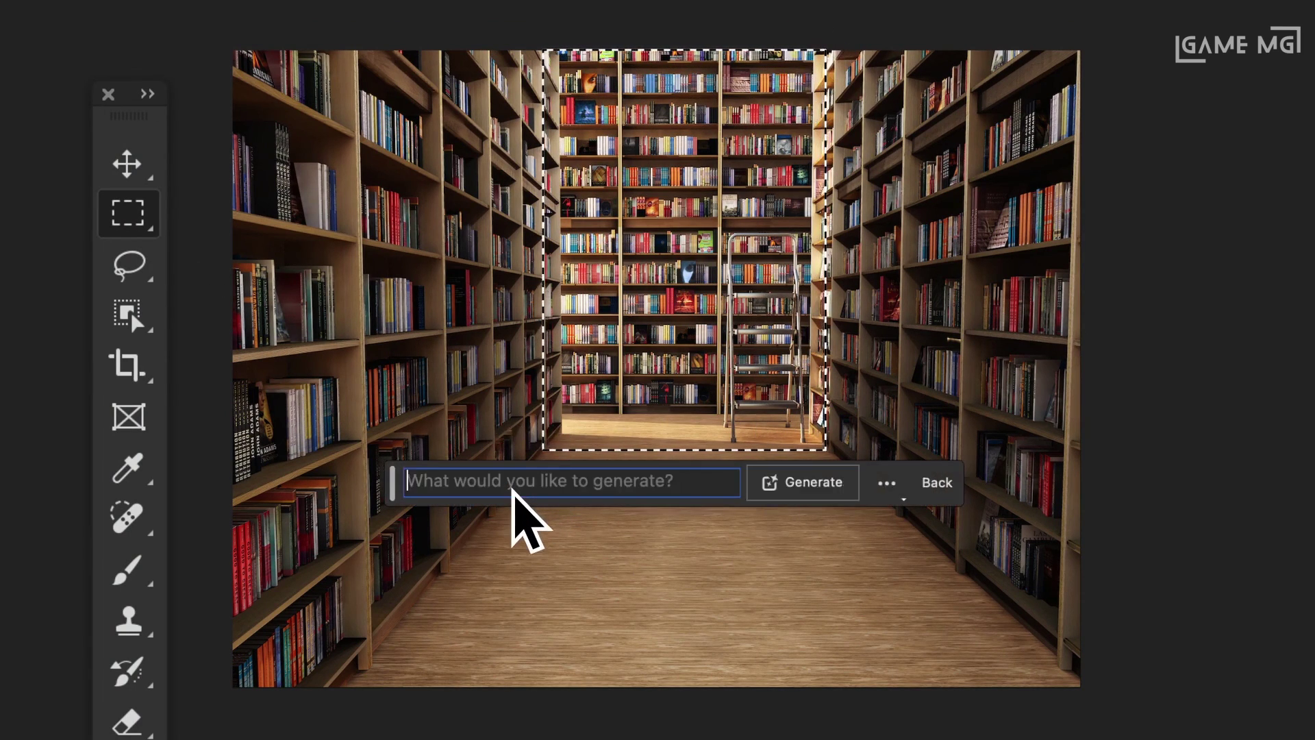
{"action": "type", "text": "jungle"}
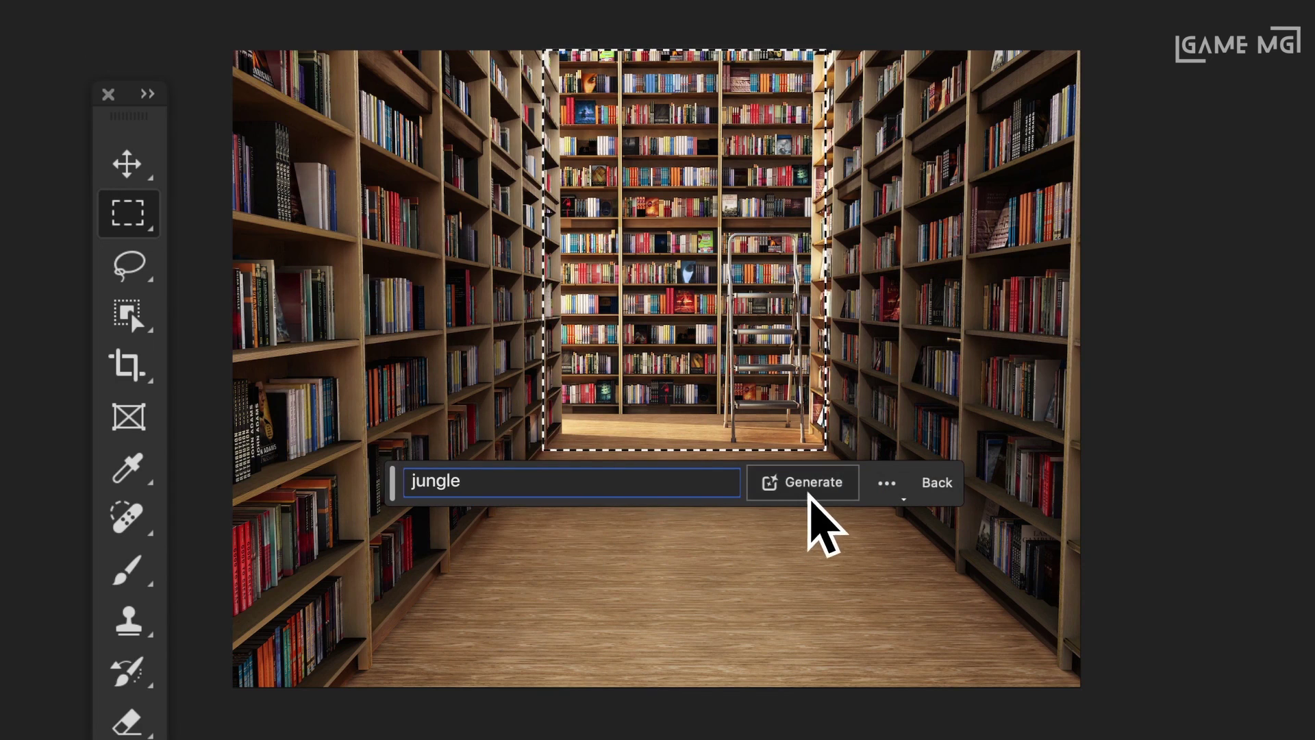
{"action": "left_click", "coordinate": [821, 491]}
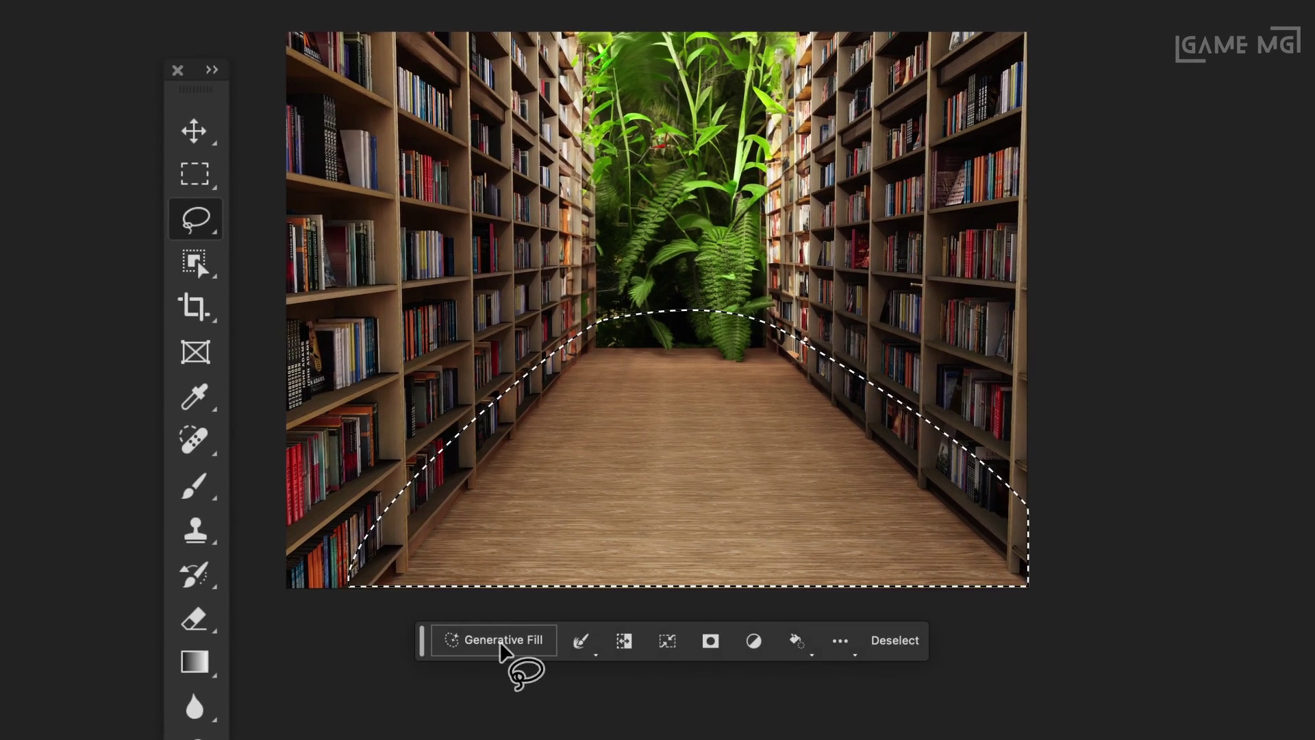
Step: Fill the library floor with 'lush moss' and choose the second variation
{"action": "left_click", "coordinate": [529, 644]}
{"action": "type", "text": "lush moss"}
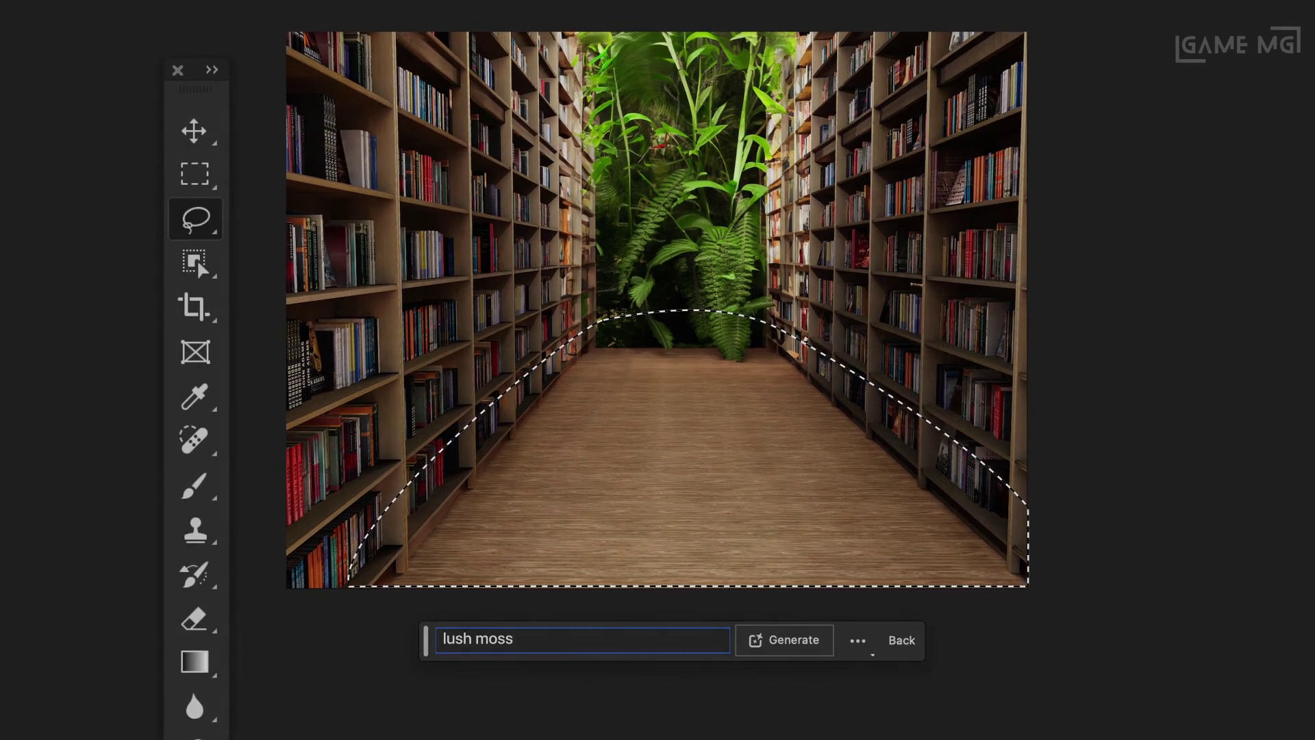
{"action": "key", "text": "Return"}
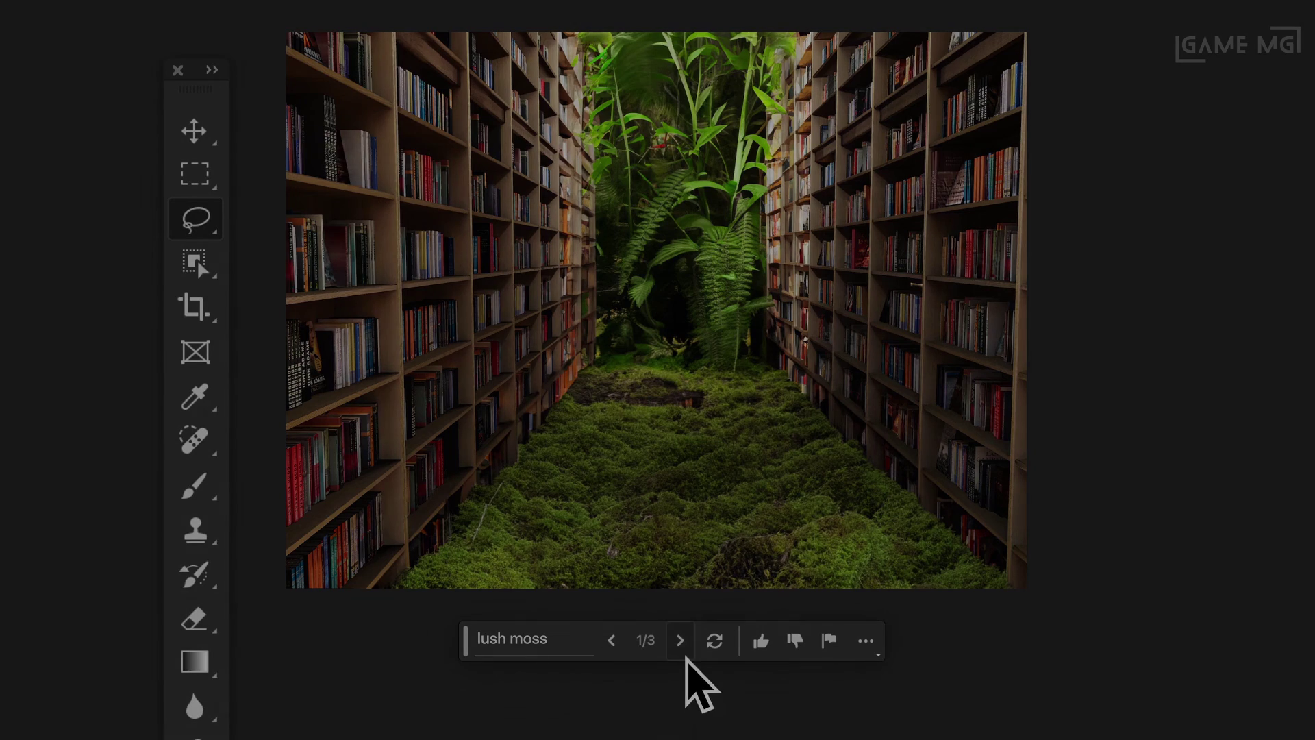
{"action": "left_click", "coordinate": [683, 644]}
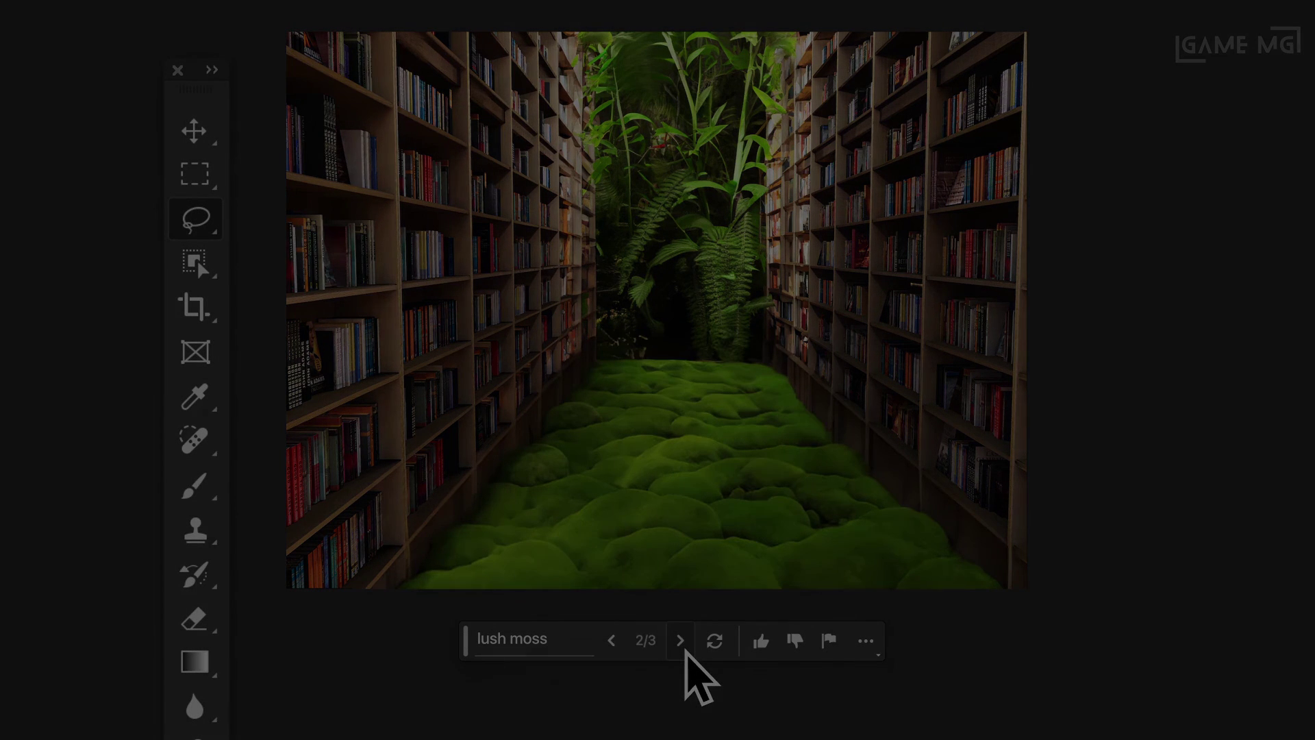